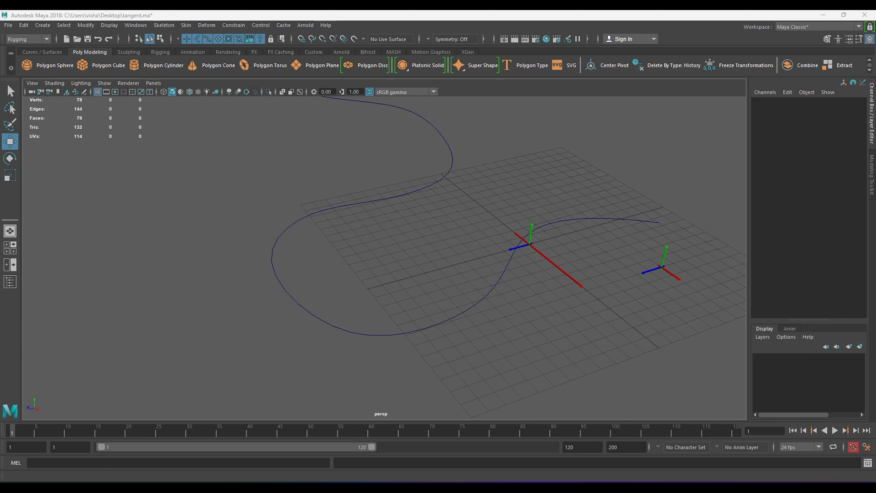
# Select pCube4 at the origin and orbit the view to a new angle.
pyautogui.click(326, 319)
pyautogui.click(558, 348)
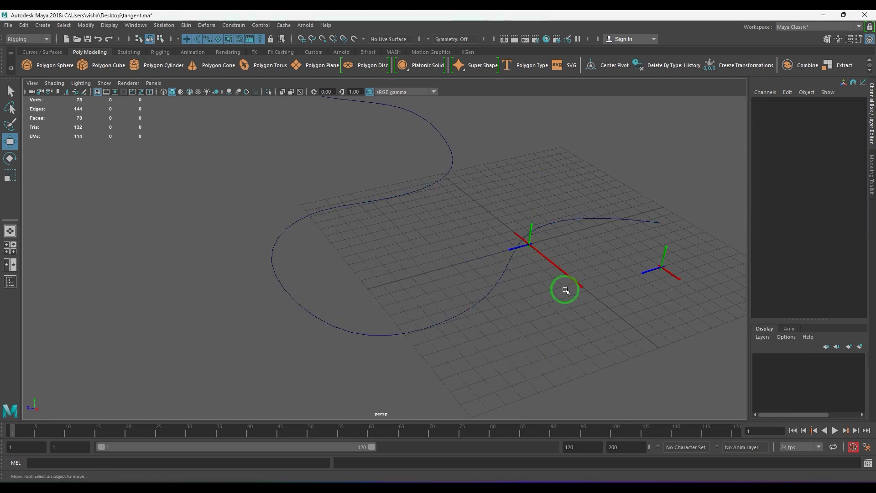
pyautogui.click(565, 291)
pyautogui.moveTo(553, 287)
pyautogui.keyDown('alt'); pyautogui.mouseDown()
pyautogui.moveTo(658, 268)
pyautogui.moveTo(384, 293)
pyautogui.moveTo(453, 289)
pyautogui.moveTo(428, 312)
pyautogui.mouseUp(); pyautogui.keyUp('alt')
pyautogui.click(456, 321)
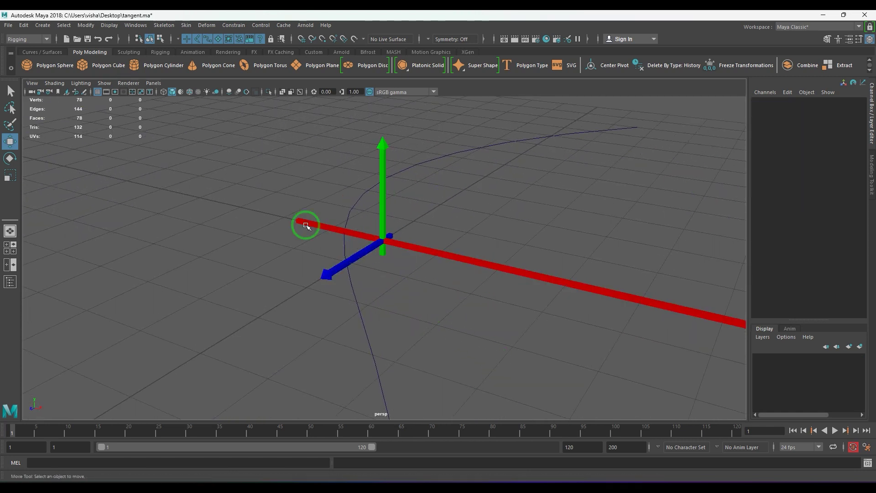
pyautogui.moveTo(307, 222)
pyautogui.keyDown('alt'); pyautogui.mouseDown()
pyautogui.moveTo(471, 295)
pyautogui.moveTo(498, 273)
pyautogui.moveTo(483, 307)
pyautogui.moveTo(497, 332)
pyautogui.mouseUp(); pyautogui.keyUp('alt')
pyautogui.click(312, 204)
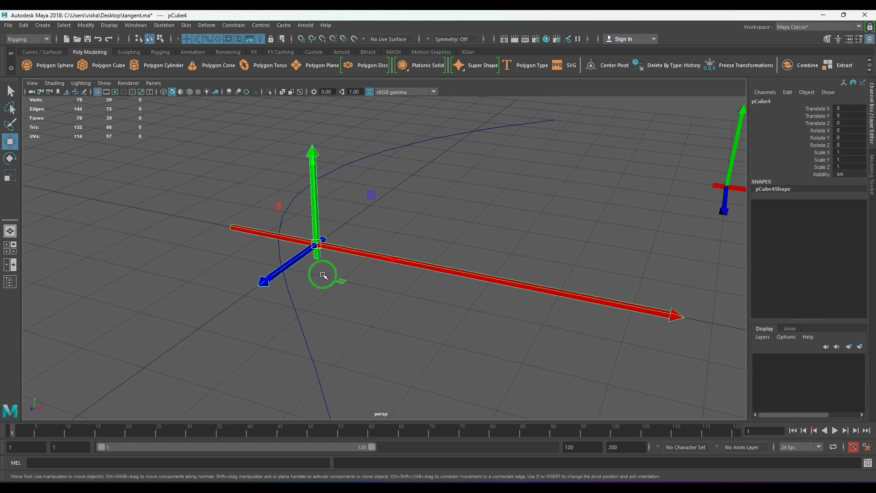
# Select pCube5 and rename it object01 in the Channel Box.
pyautogui.keyDown('alt'); pyautogui.moveTo(367, 290); pyautogui.dragTo(446, 303); pyautogui.keyUp('alt')
pyautogui.click(446, 303)
pyautogui.click(577, 198)
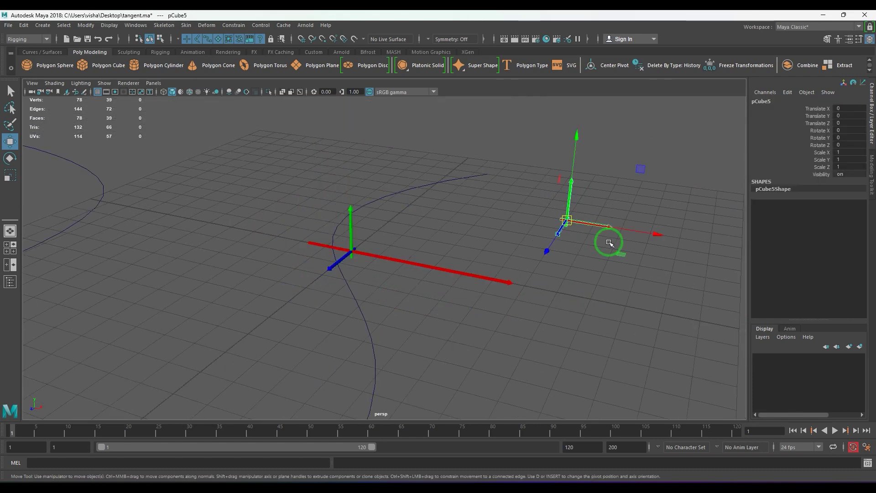
pyautogui.click(376, 259)
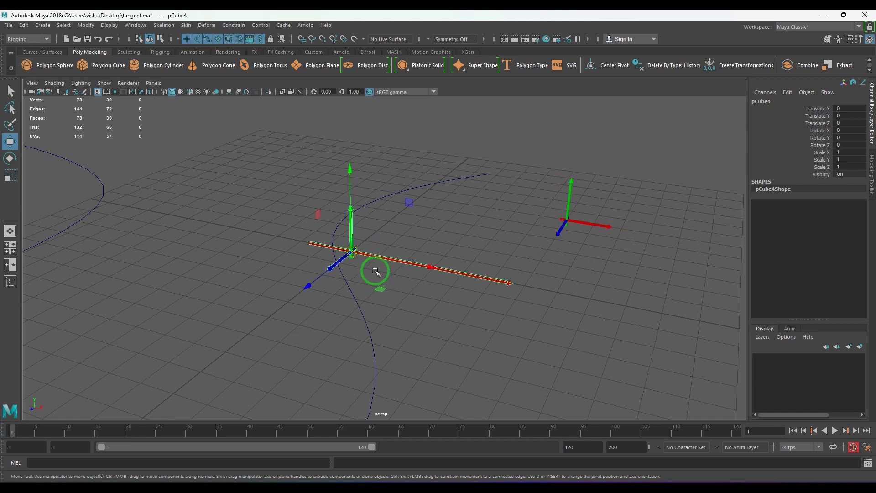
pyautogui.click(535, 221)
pyautogui.doubleClick(777, 103)
pyautogui.write('object01')
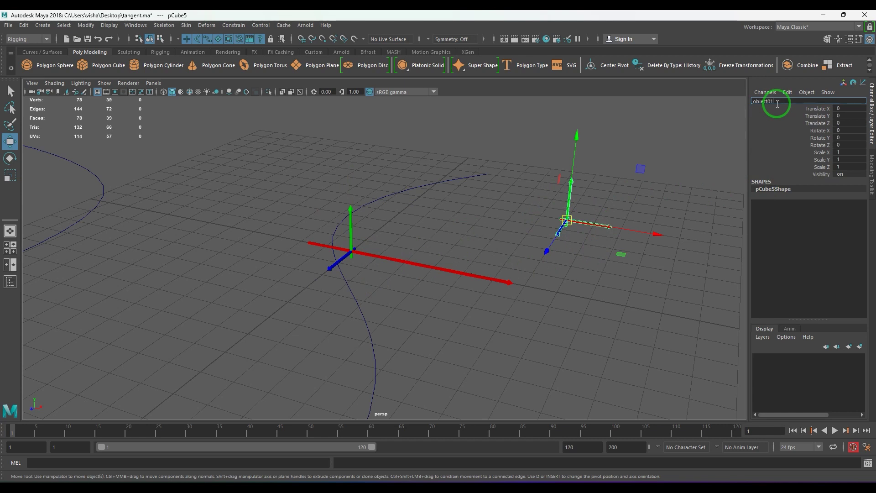
pyautogui.press('Return')
pyautogui.click(563, 290)
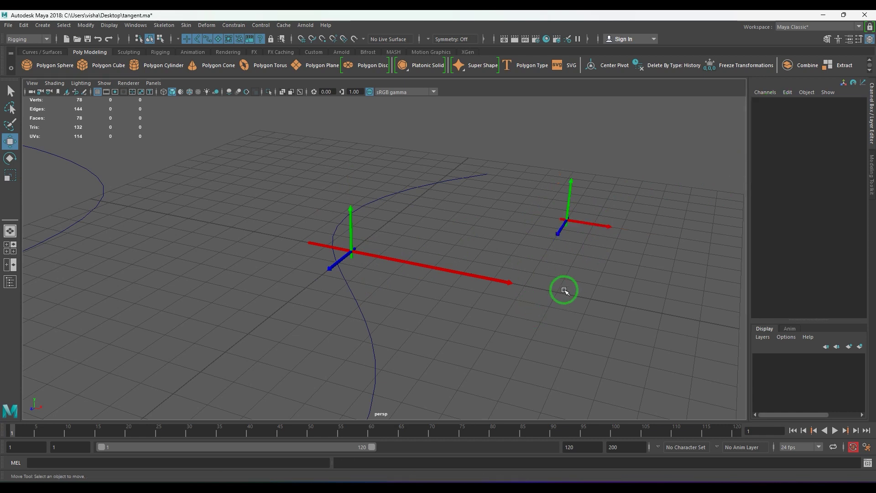
pyautogui.moveTo(564, 289)
pyautogui.keyDown('alt'); pyautogui.mouseDown()
pyautogui.moveTo(416, 297)
pyautogui.moveTo(469, 273)
pyautogui.moveTo(476, 338)
pyautogui.mouseUp(); pyautogui.keyUp('alt')
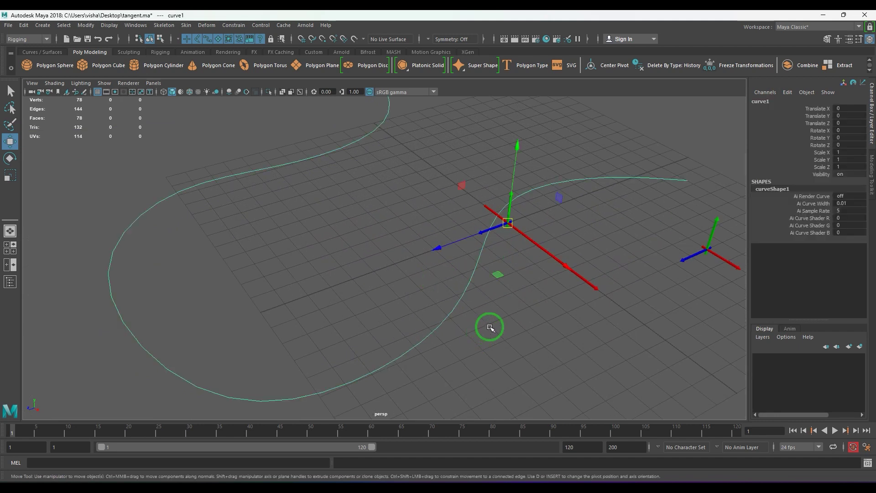
# With curve1 then pCube4 selected, add a default-settings tangent constraint and check the cube.
pyautogui.click(584, 300)
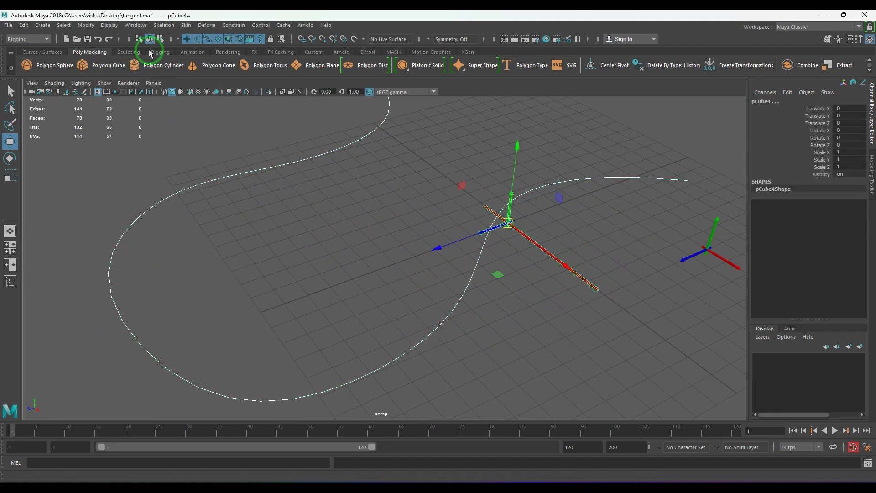
pyautogui.click(233, 25)
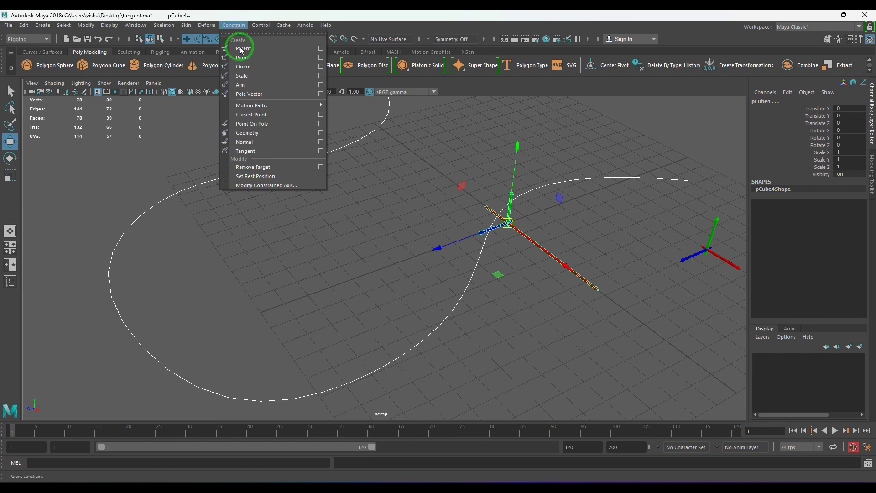
pyautogui.click(321, 153)
pyautogui.click(607, 151)
pyautogui.click(620, 172)
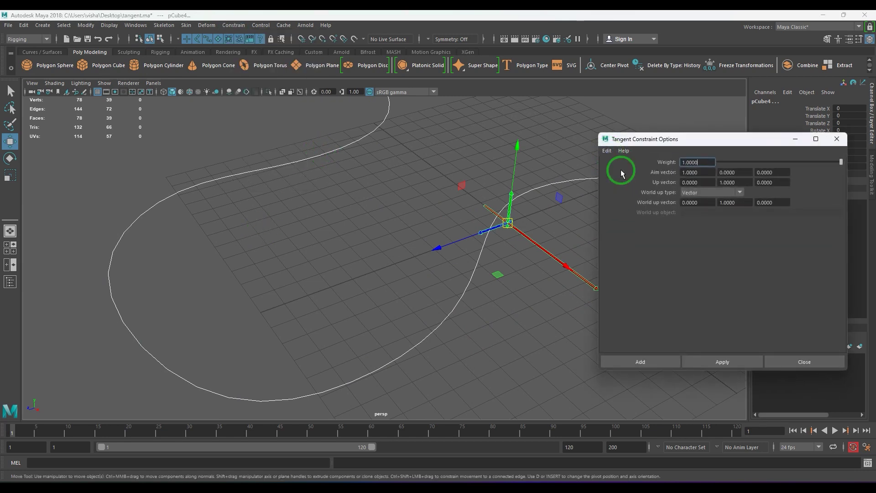
pyautogui.click(651, 361)
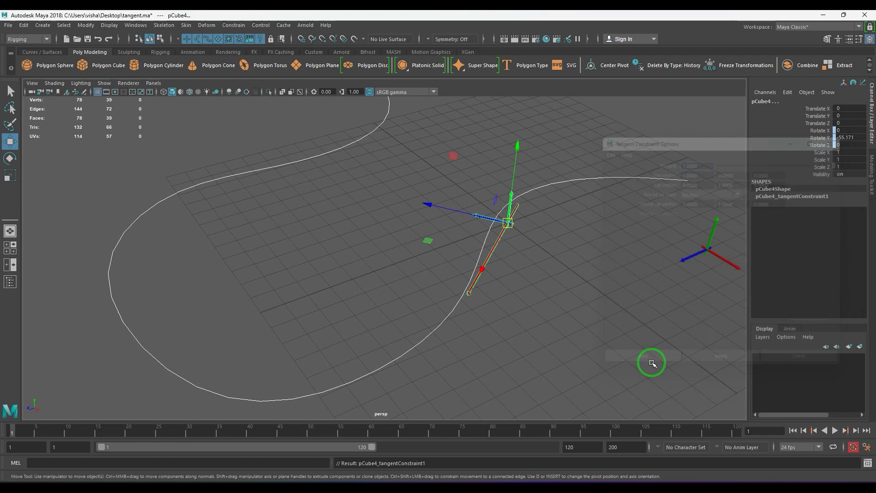
pyautogui.click(587, 316)
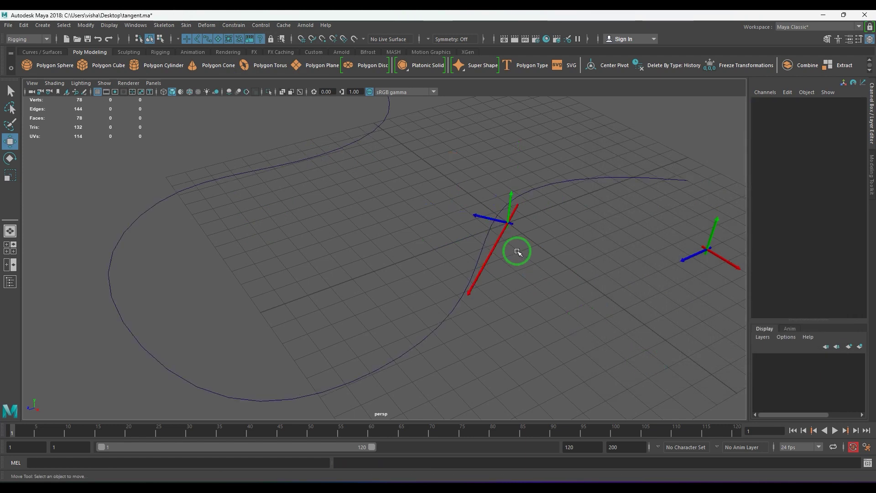
pyautogui.click(511, 222)
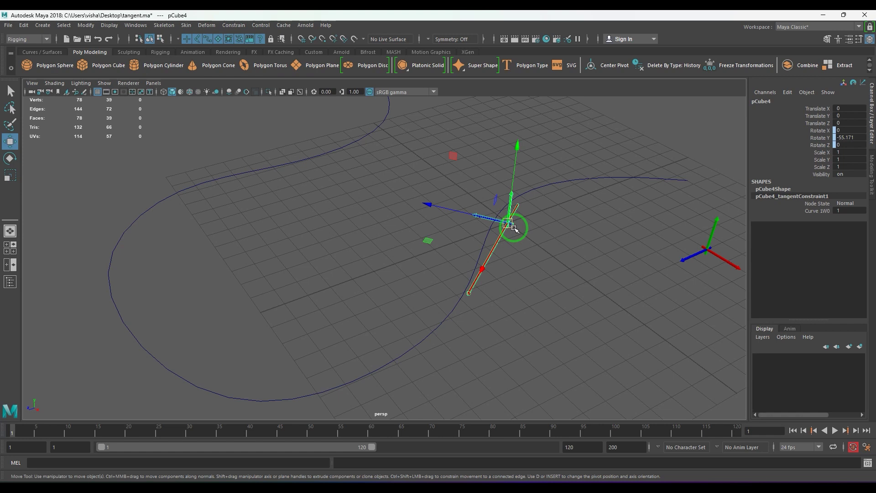
pyautogui.click(588, 299)
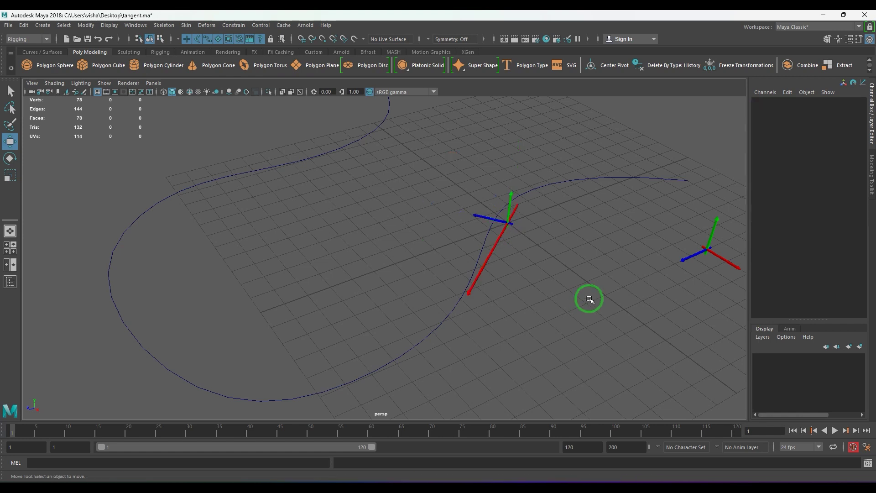
# In the top view, select curve1 and start a grease pencil stroke across the curve.
pyautogui.press('space')
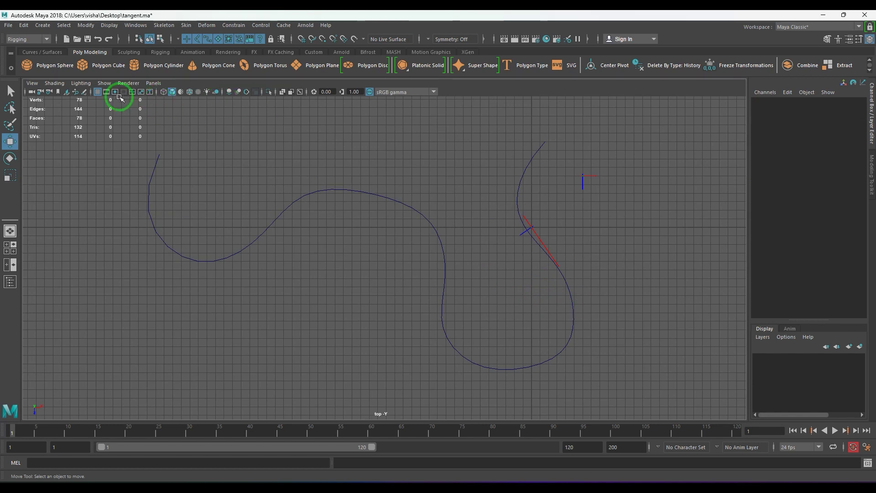
pyautogui.moveTo(450, 206); pyautogui.dragTo(385, 322)
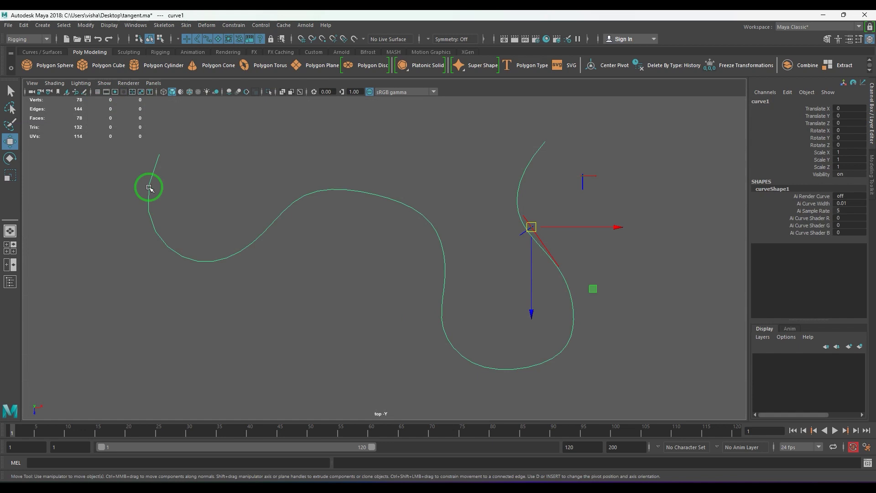
pyautogui.click(84, 91)
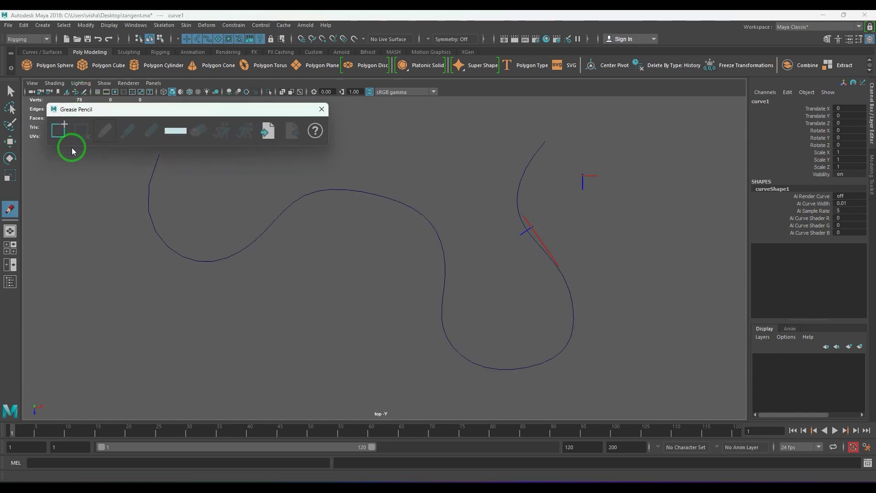
pyautogui.click(425, 215)
pyautogui.moveTo(425, 215); pyautogui.dragTo(456, 291)
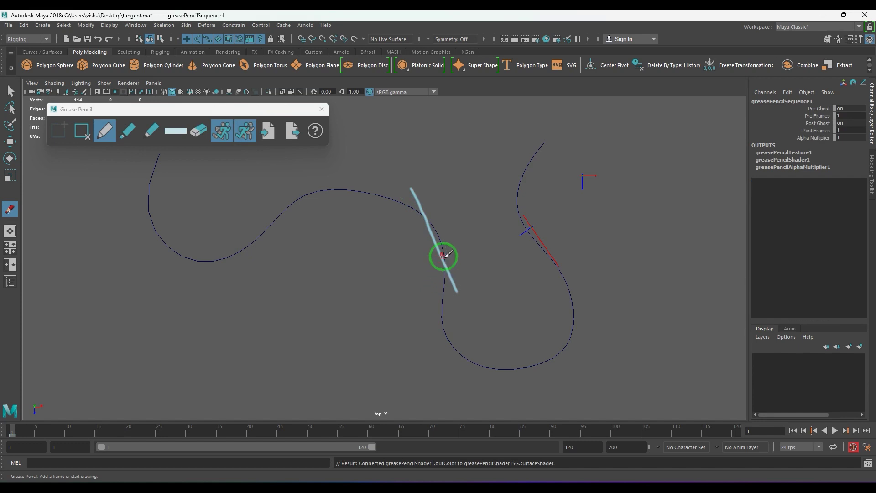
pyautogui.hotkey('ctrl', 'z')
pyautogui.moveTo(424, 200); pyautogui.dragTo(457, 278)
# Trace grease pencil strokes along the curve, then delete all strokes and close the toolbar.
pyautogui.moveTo(437, 305)
pyautogui.mouseDown()
pyautogui.moveTo(450, 356)
pyautogui.moveTo(502, 372)
pyautogui.moveTo(573, 358)
pyautogui.moveTo(598, 301)
pyautogui.mouseUp()
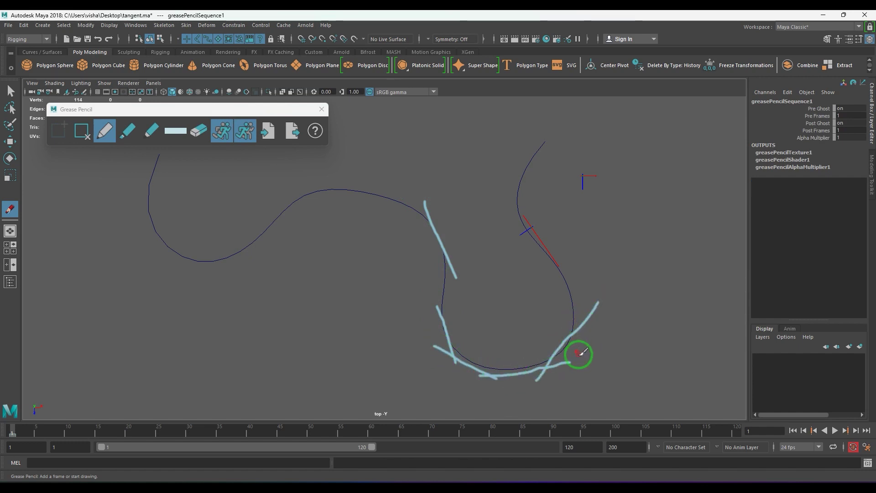
pyautogui.moveTo(579, 354)
pyautogui.mouseDown()
pyautogui.moveTo(573, 280)
pyautogui.moveTo(553, 247)
pyautogui.moveTo(510, 209)
pyautogui.mouseUp()
pyautogui.moveTo(537, 258); pyautogui.dragTo(513, 166)
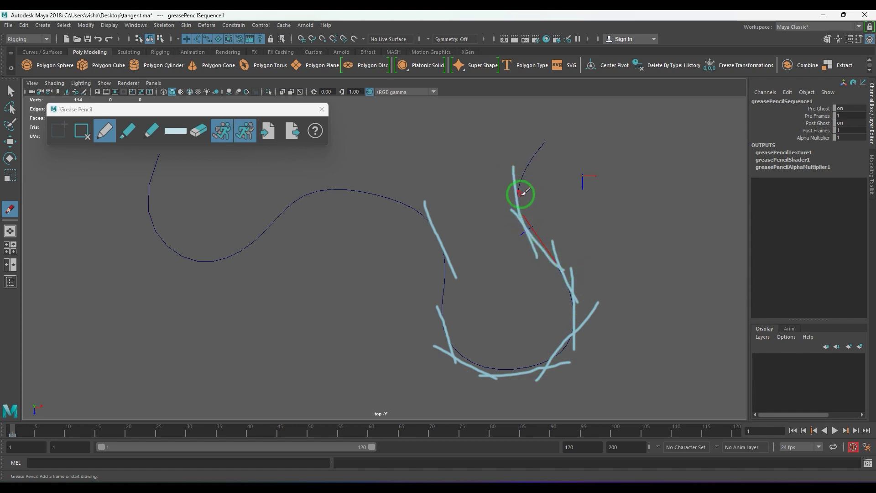
pyautogui.moveTo(511, 202); pyautogui.dragTo(540, 119)
pyautogui.moveTo(447, 229); pyautogui.dragTo(441, 321)
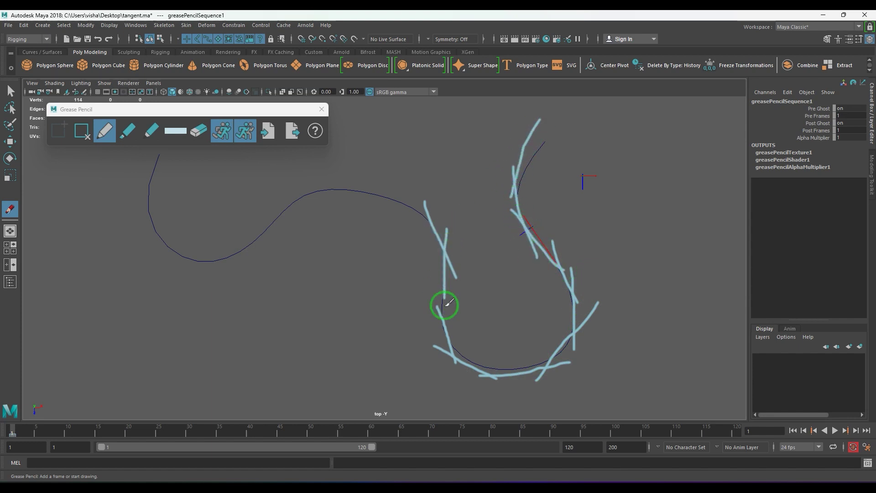
pyautogui.moveTo(372, 183); pyautogui.dragTo(428, 217)
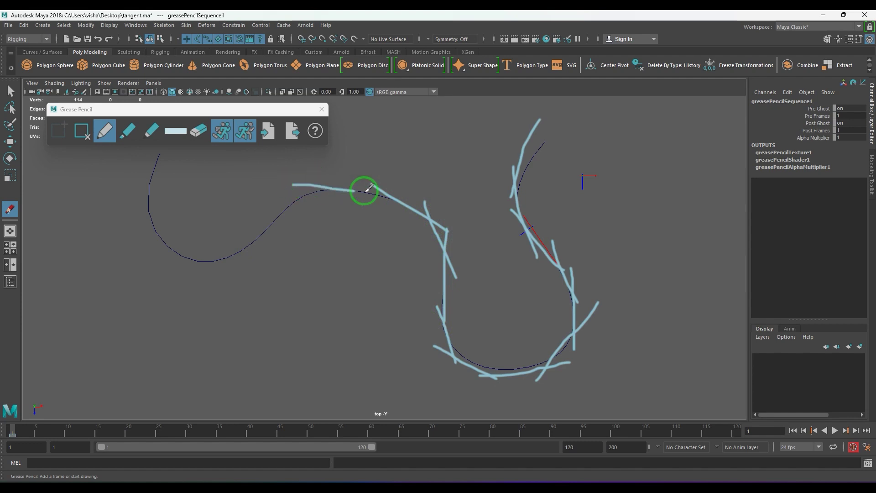
pyautogui.moveTo(293, 184); pyautogui.dragTo(411, 199)
pyautogui.moveTo(254, 231); pyautogui.dragTo(335, 178)
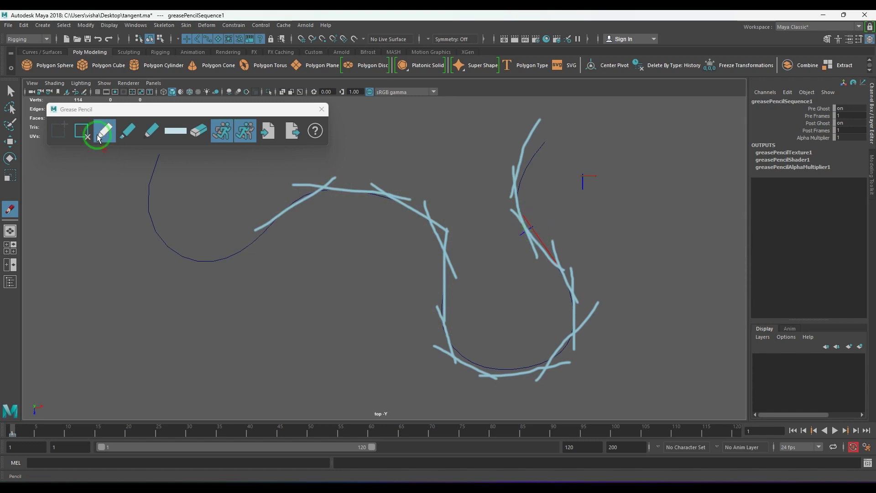
pyautogui.click(82, 131)
pyautogui.click(322, 108)
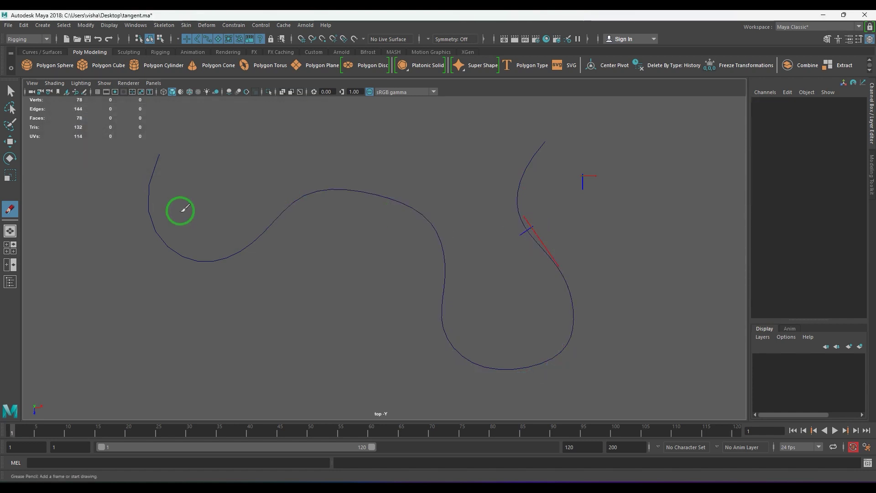
# In the perspective view, drag pCube4 down and back up along the curve with Move.
pyautogui.click(10, 141)
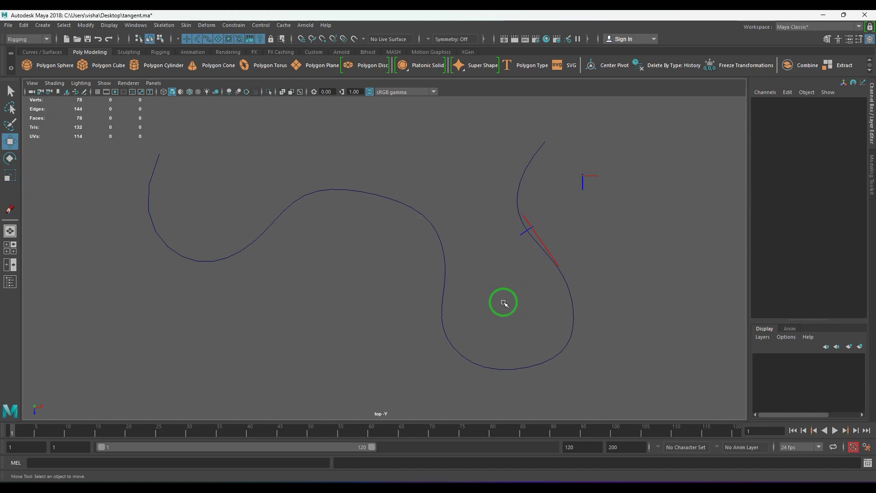
pyautogui.moveTo(502, 299)
pyautogui.mouseDown()
pyautogui.moveTo(430, 374)
pyautogui.moveTo(427, 309)
pyautogui.moveTo(483, 308)
pyautogui.moveTo(488, 251)
pyautogui.mouseUp()
pyautogui.click(503, 231)
pyautogui.moveTo(501, 218)
pyautogui.mouseDown()
pyautogui.moveTo(465, 326)
pyautogui.moveTo(434, 352)
pyautogui.moveTo(313, 397)
pyautogui.moveTo(262, 385)
pyautogui.moveTo(195, 336)
pyautogui.moveTo(170, 280)
pyautogui.moveTo(182, 225)
pyautogui.moveTo(264, 195)
pyautogui.moveTo(360, 137)
pyautogui.moveTo(383, 212)
pyautogui.moveTo(322, 203)
pyautogui.mouseUp()
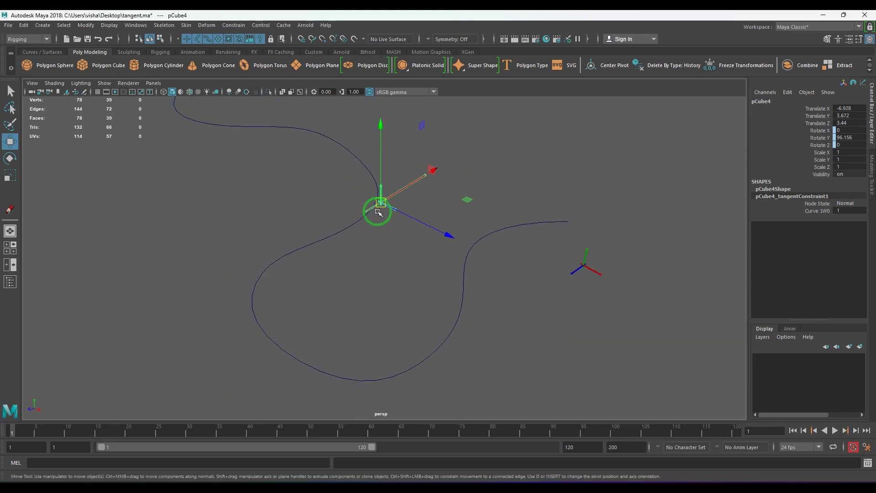
pyautogui.moveTo(378, 210)
pyautogui.mouseDown()
pyautogui.moveTo(363, 162)
pyautogui.moveTo(244, 121)
pyautogui.moveTo(397, 190)
pyautogui.moveTo(310, 248)
pyautogui.moveTo(251, 313)
pyautogui.moveTo(358, 383)
pyautogui.moveTo(463, 336)
pyautogui.moveTo(513, 228)
pyautogui.moveTo(421, 348)
pyautogui.moveTo(313, 372)
pyautogui.moveTo(254, 231)
pyautogui.moveTo(366, 198)
pyautogui.moveTo(454, 309)
pyautogui.moveTo(503, 250)
pyautogui.mouseUp()
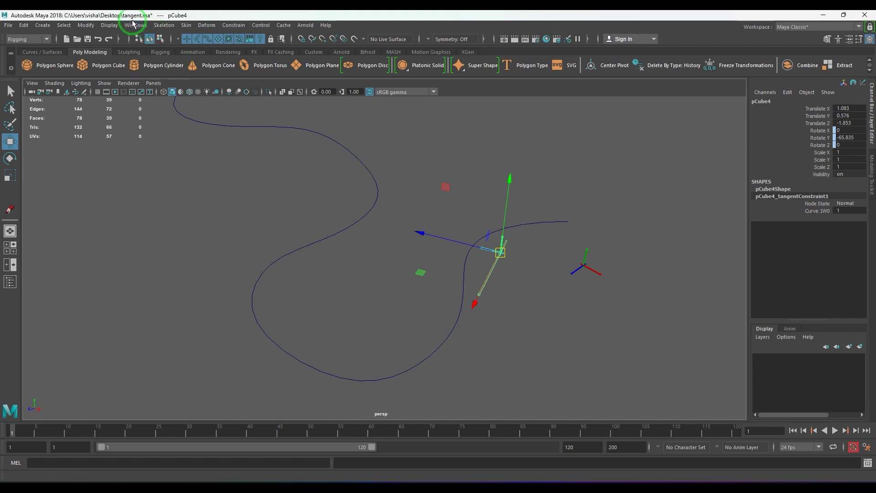
# Delete pCube4's tangent constraint from the Outliner.
pyautogui.click(136, 25)
pyautogui.click(191, 127)
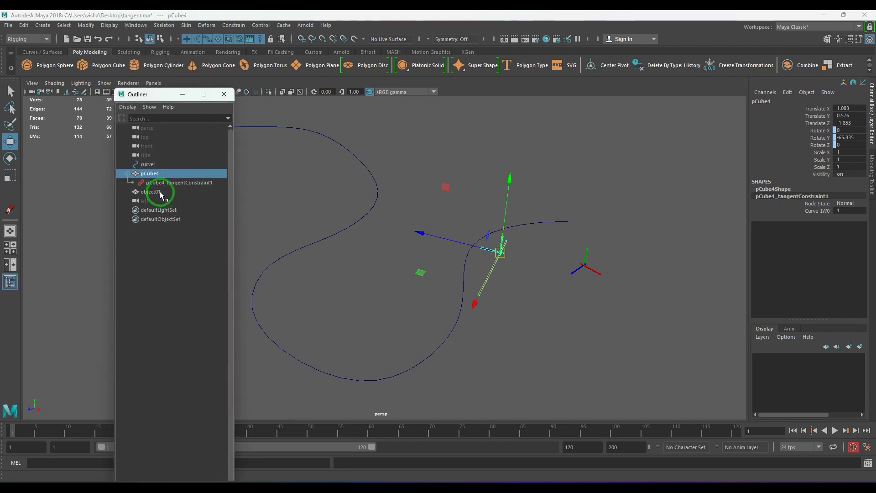
pyautogui.click(172, 182)
pyautogui.press('Delete')
# Select the curve as the constraint target, then add pCube4 to the selection.
pyautogui.click(491, 252)
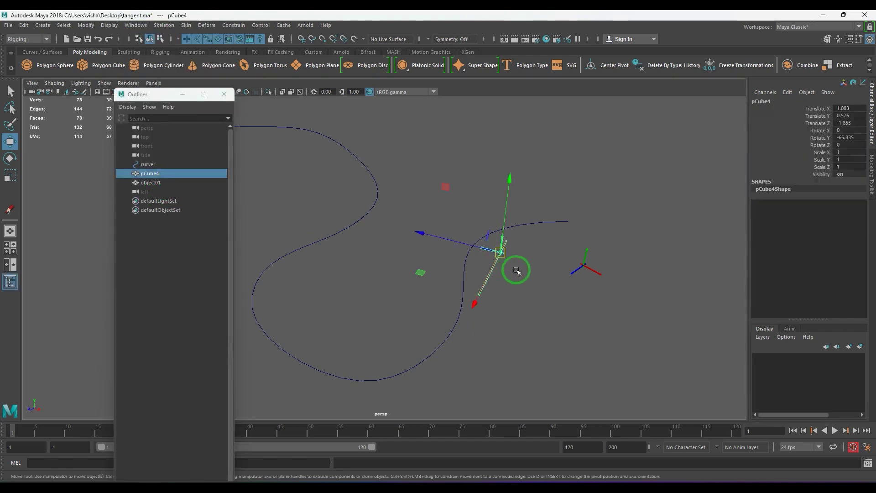
pyautogui.click(475, 349)
pyautogui.click(433, 363)
pyautogui.keyDown('shift'); pyautogui.click(519, 257); pyautogui.keyUp('shift')
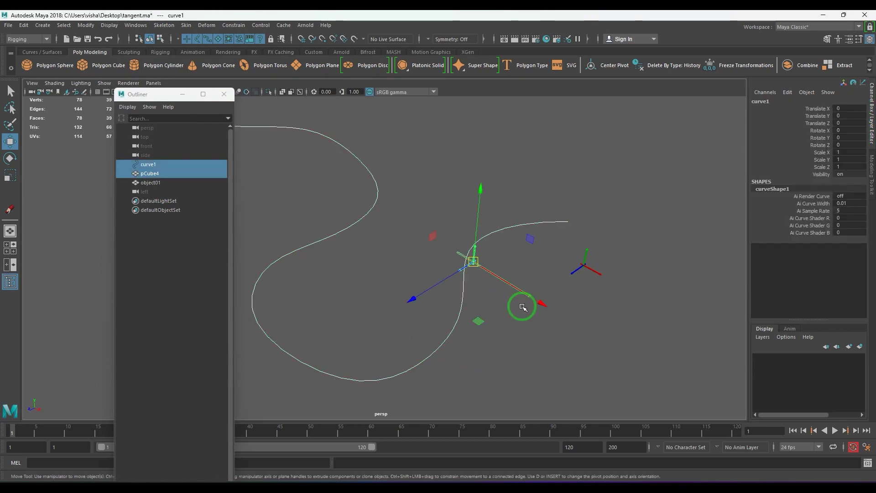
# Reset the Tangent constraint options, choose Scene up, and set the up vector to 0,0,1.
pyautogui.click(236, 26)
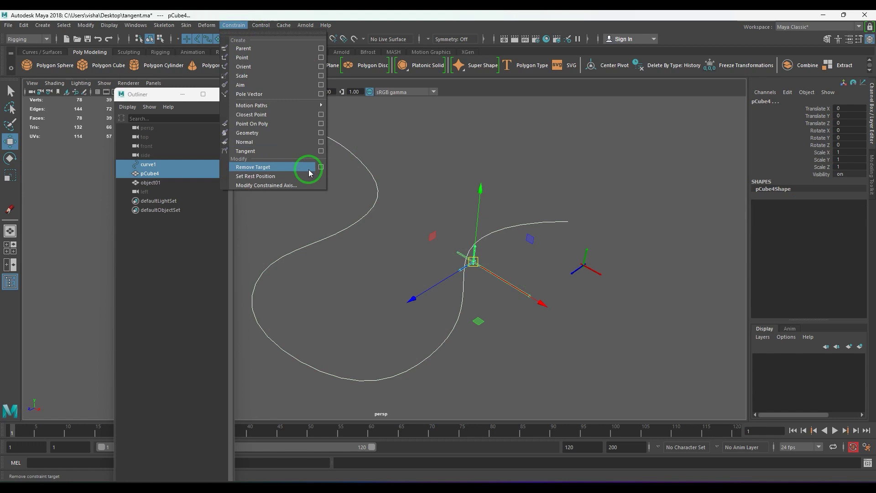
pyautogui.click(321, 151)
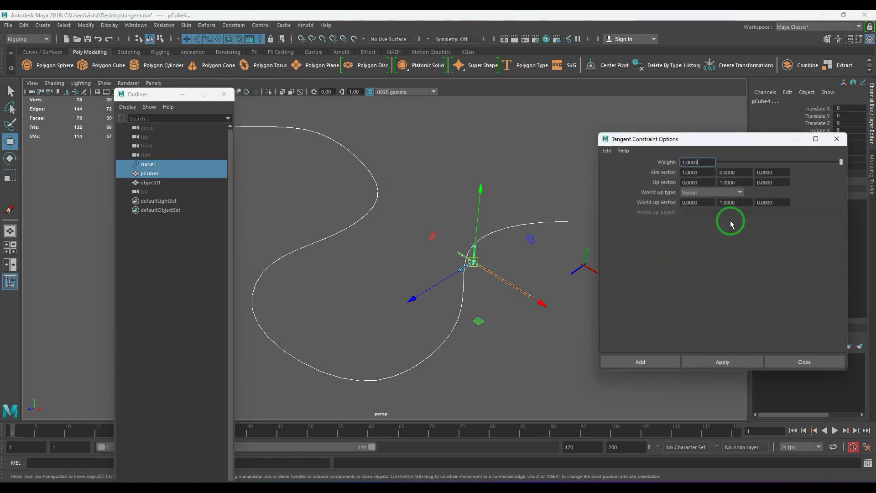
pyautogui.click(607, 150)
pyautogui.click(616, 181)
pyautogui.click(717, 193)
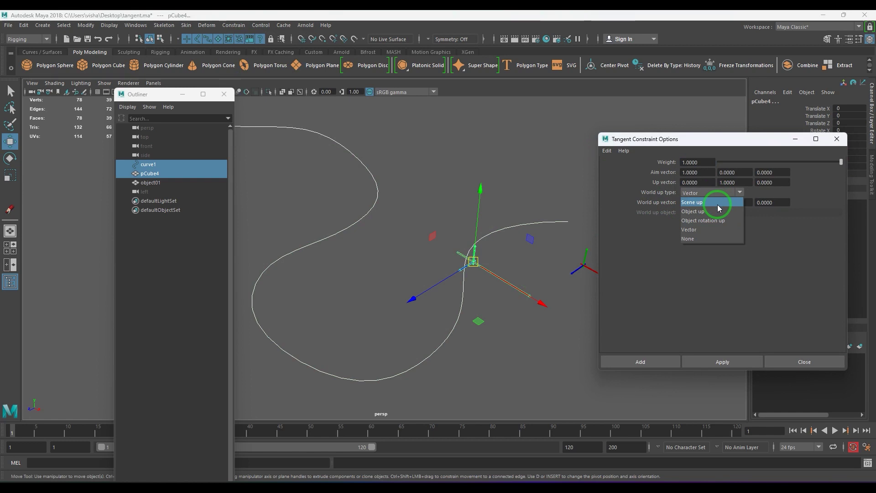
pyautogui.click(718, 204)
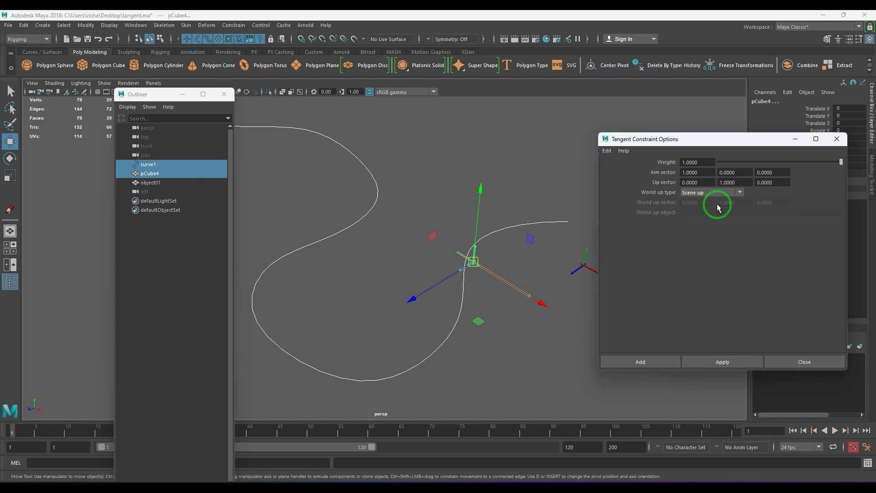
pyautogui.click(734, 182)
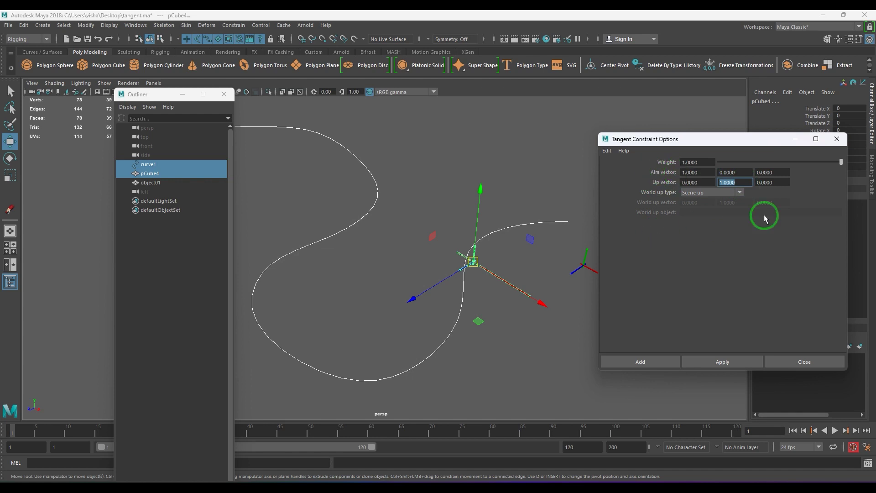
pyautogui.moveTo(524, 338)
pyautogui.keyDown('alt'); pyautogui.mouseDown()
pyautogui.moveTo(492, 318)
pyautogui.moveTo(568, 304)
pyautogui.mouseUp(); pyautogui.keyUp('alt')
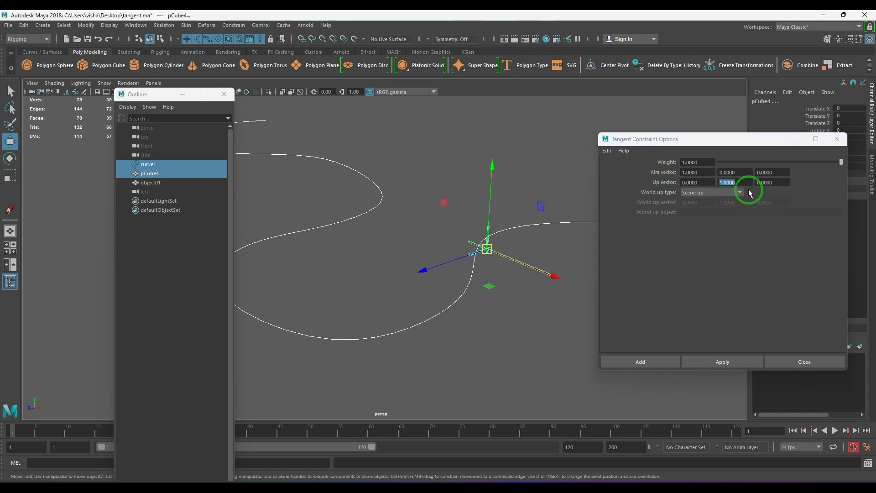
pyautogui.write('0')
pyautogui.click(776, 182)
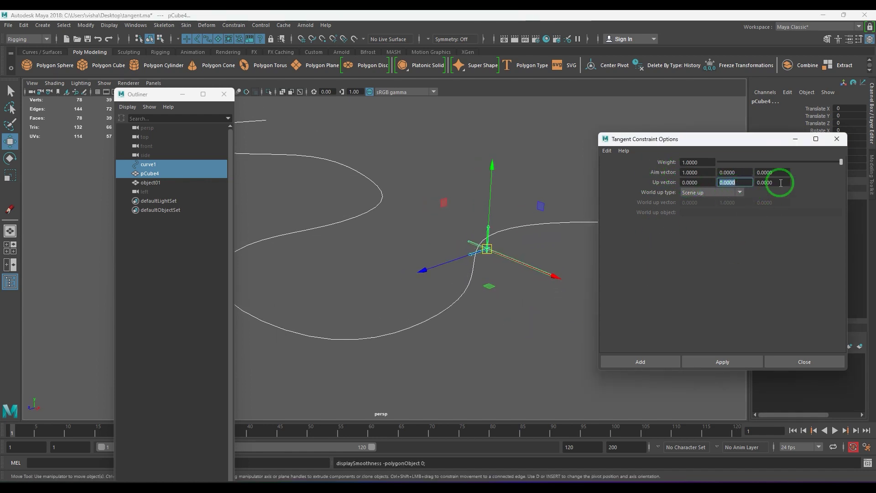
pyautogui.write('1')
pyautogui.press('Return')
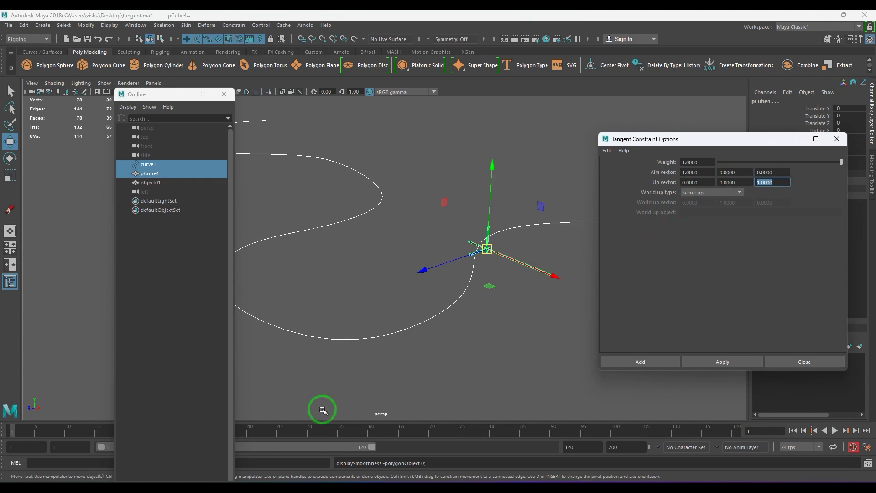
# Apply the constraint, inspect the rotated cube, then select the new tangent constraint.
pyautogui.click(727, 364)
pyautogui.click(527, 334)
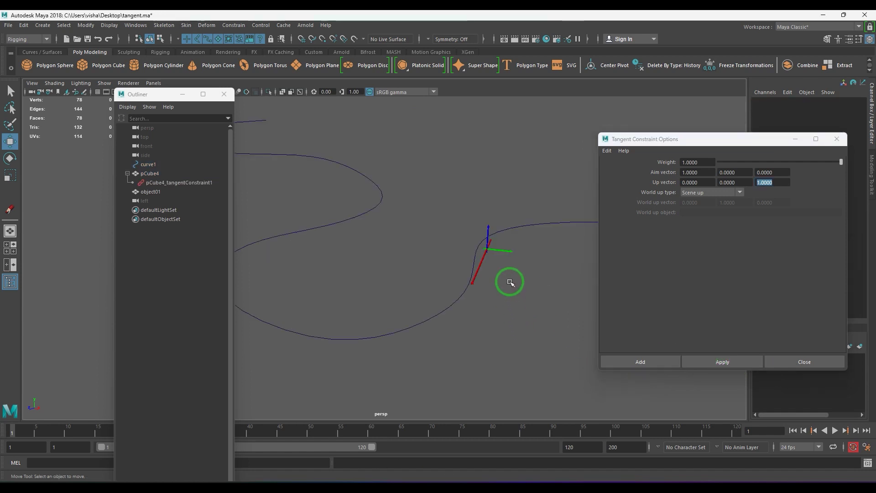
pyautogui.moveTo(513, 281)
pyautogui.keyDown('alt'); pyautogui.mouseDown()
pyautogui.moveTo(469, 285)
pyautogui.moveTo(444, 261)
pyautogui.mouseUp(); pyautogui.keyUp('alt')
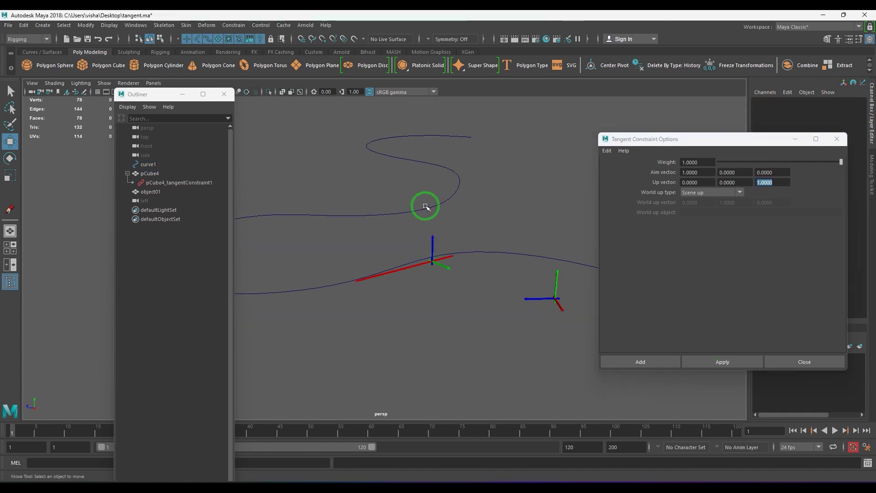
pyautogui.keyDown('alt'); pyautogui.moveTo(438, 225); pyautogui.dragTo(464, 233, button='middle'); pyautogui.keyUp('alt')
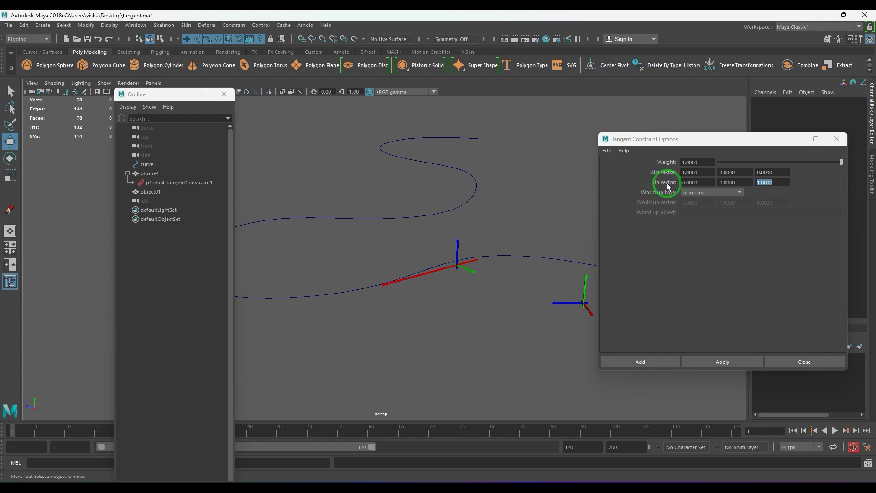
pyautogui.click(784, 181)
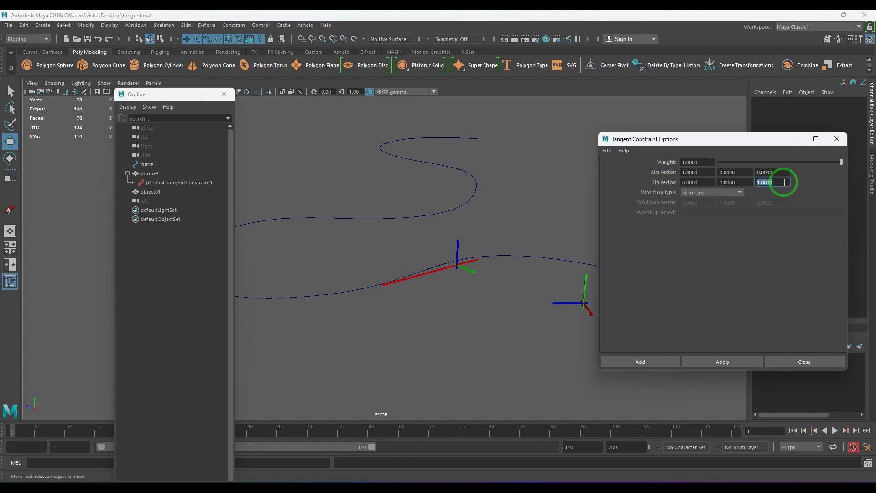
pyautogui.click(731, 194)
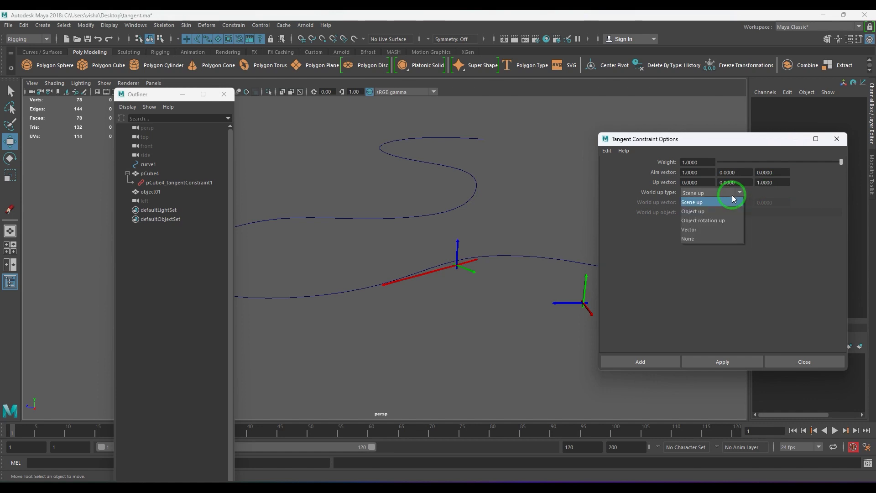
pyautogui.click(731, 194)
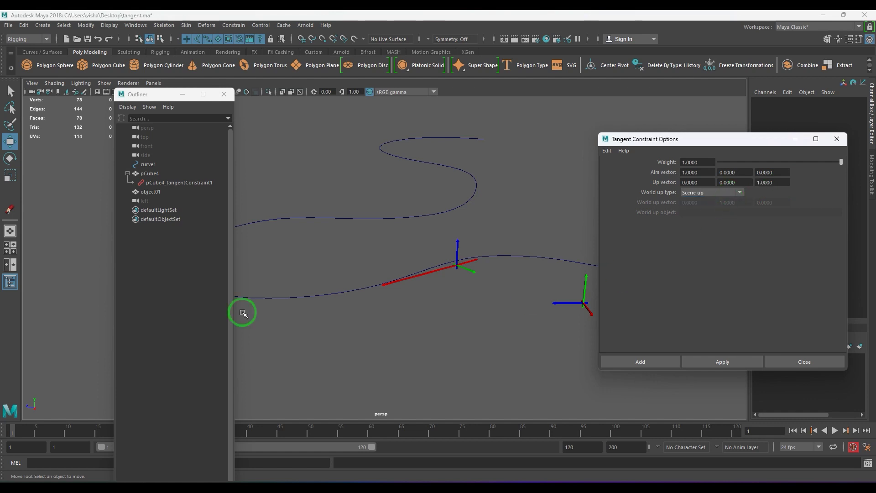
pyautogui.click(183, 182)
pyautogui.click(464, 288)
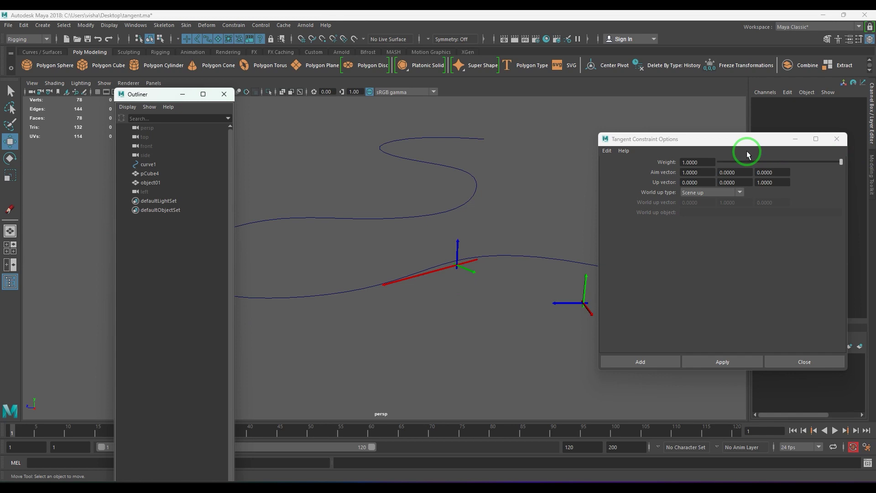
# Zero pCube4's translate and rotate channels, then reselect the curve and cube.
pyautogui.moveTo(745, 144); pyautogui.dragTo(712, 250)
pyautogui.click(457, 265)
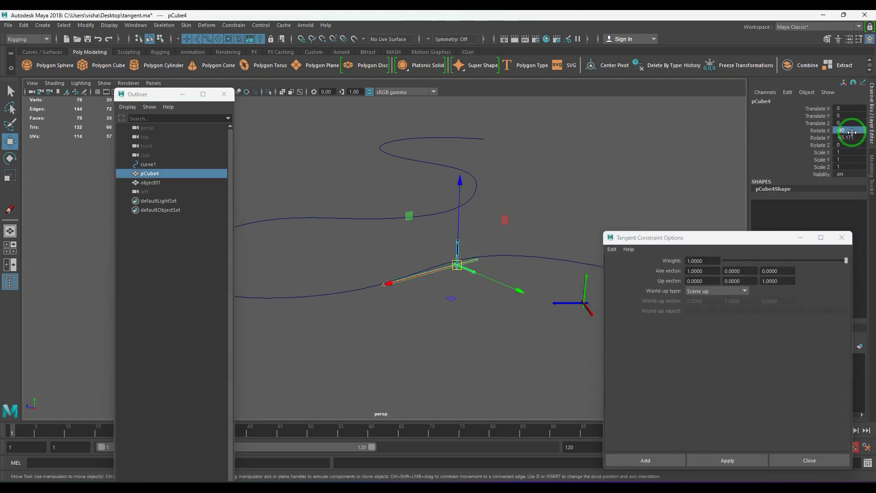
pyautogui.moveTo(846, 123); pyautogui.dragTo(846, 137)
pyautogui.write('0')
pyautogui.press('Return')
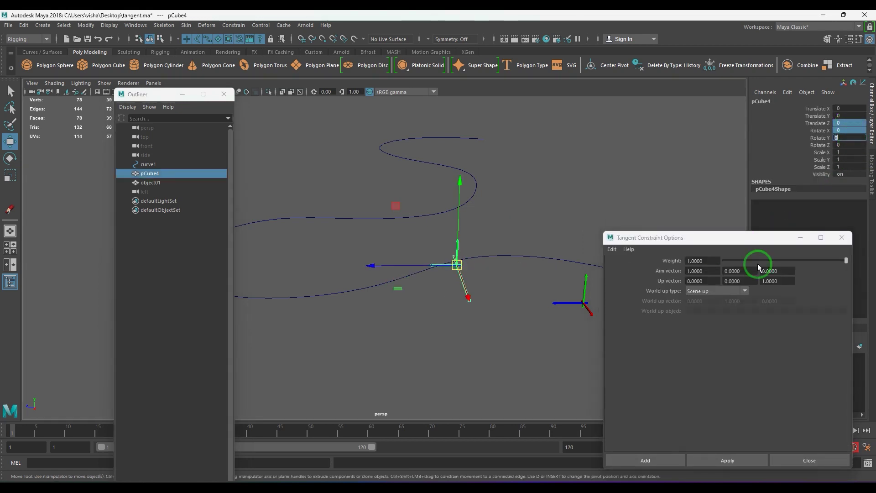
pyautogui.click(427, 357)
pyautogui.keyDown('alt'); pyautogui.moveTo(427, 357); pyautogui.dragTo(454, 333); pyautogui.keyUp('alt')
pyautogui.click(479, 274)
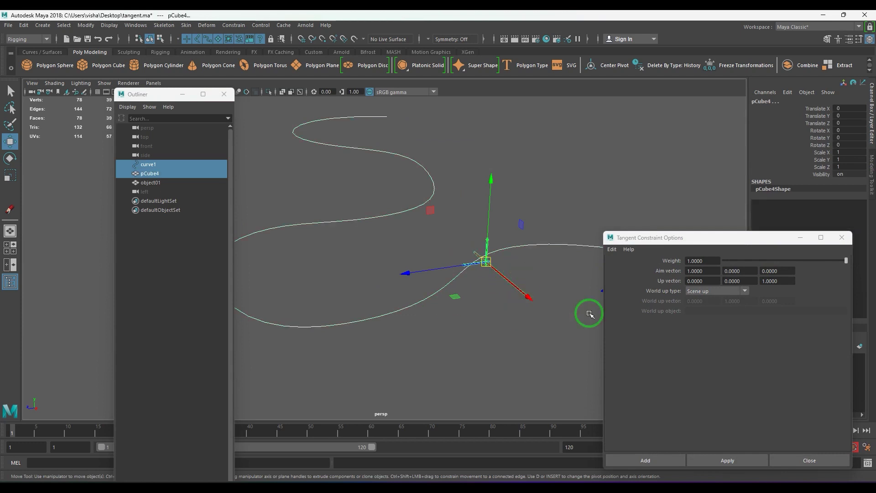
# Reset the constraint settings, choose Object up, and enter object01 as the World up object.
pyautogui.click(611, 249)
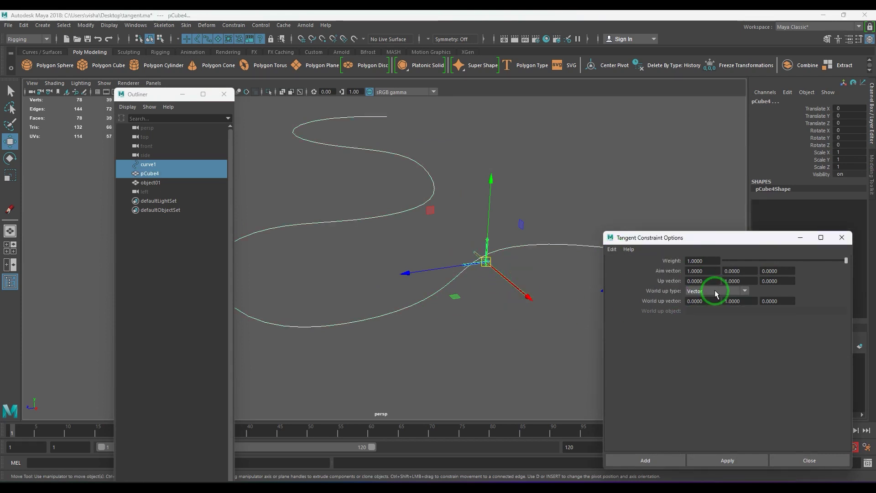
pyautogui.click(716, 293)
pyautogui.click(714, 308)
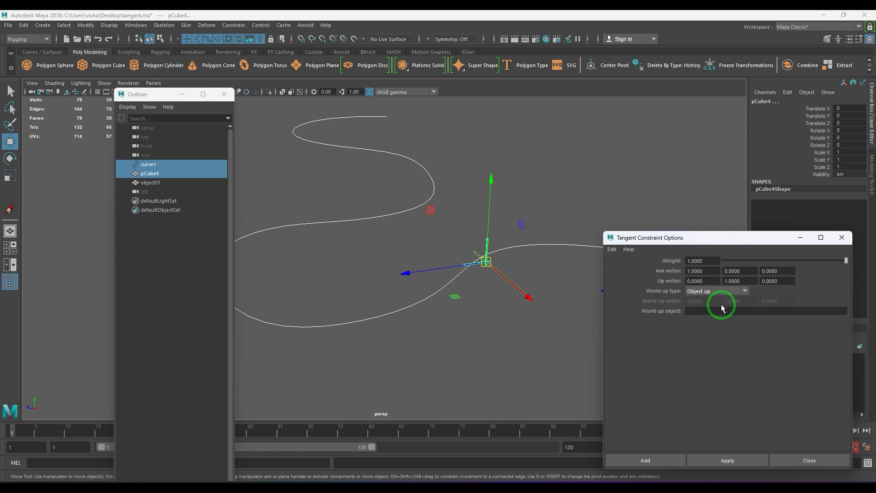
pyautogui.moveTo(735, 237); pyautogui.dragTo(624, 337)
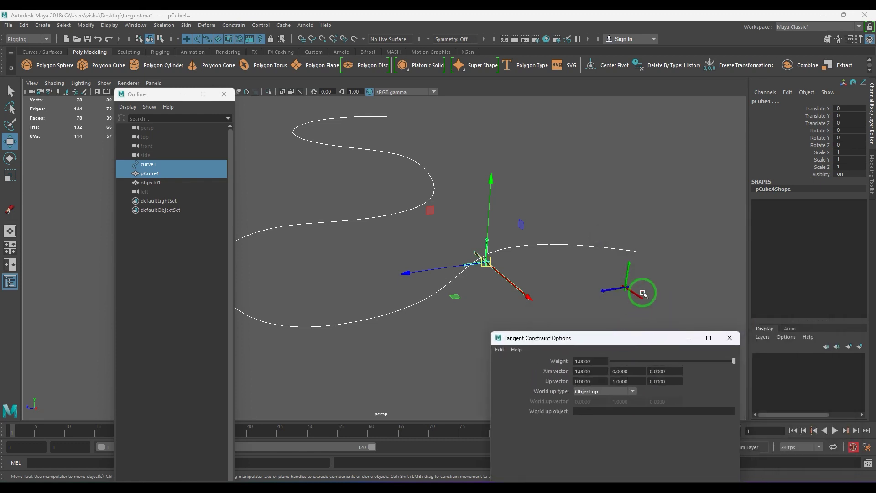
pyautogui.keyDown('alt'); pyautogui.moveTo(642, 294); pyautogui.dragTo(645, 239); pyautogui.keyUp('alt')
pyautogui.click(662, 273)
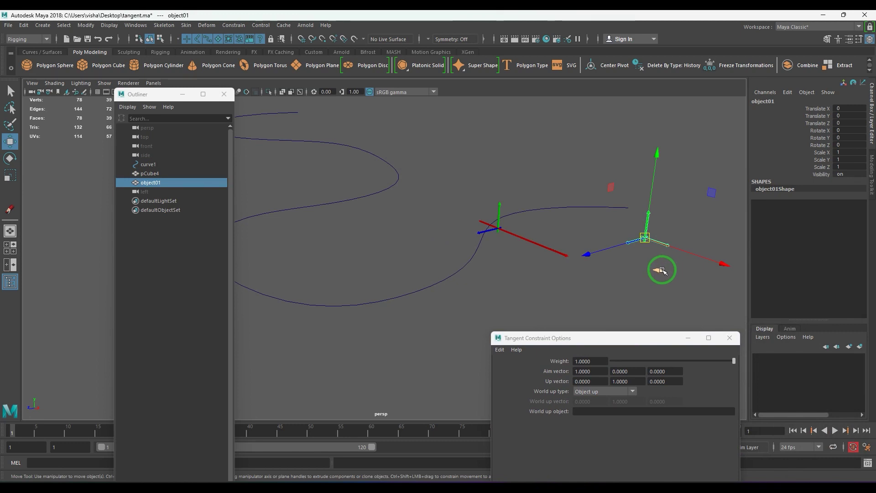
pyautogui.doubleClick(773, 102)
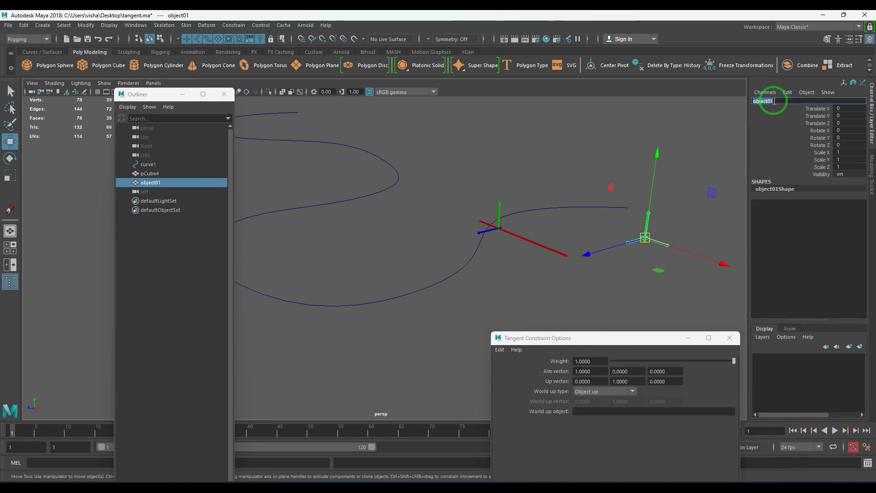
pyautogui.click(613, 411)
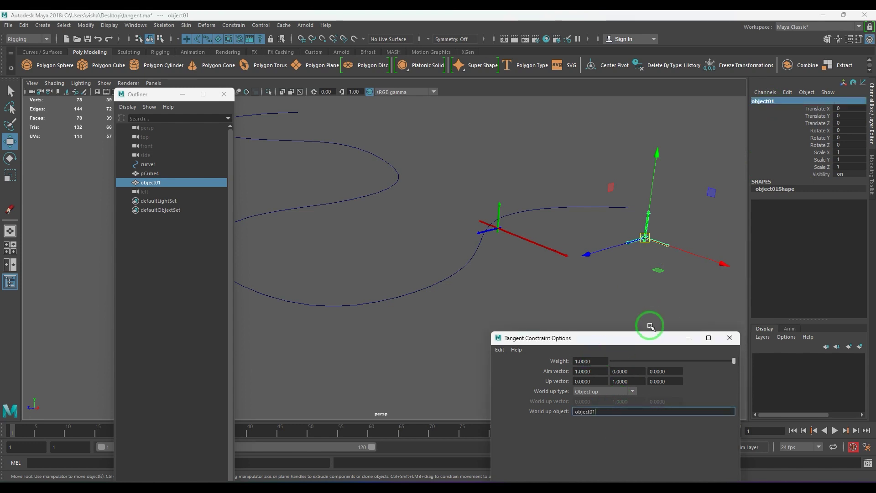
pyautogui.moveTo(640, 337); pyautogui.dragTo(741, 243)
# Select curve1 then pCube4 and reposition the Tangent Constraint Options window.
pyautogui.click(390, 295)
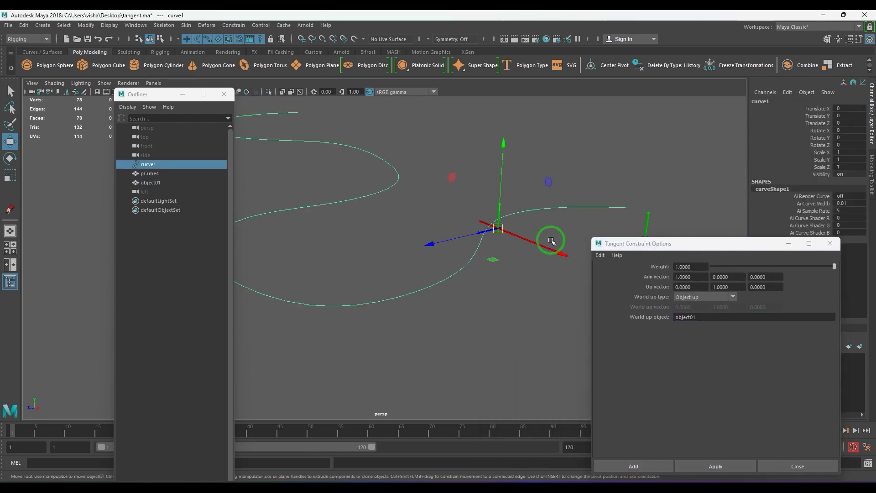
pyautogui.keyDown('shift'); pyautogui.click(534, 279); pyautogui.keyUp('shift')
pyautogui.click(679, 256)
pyautogui.moveTo(681, 250); pyautogui.dragTo(674, 156)
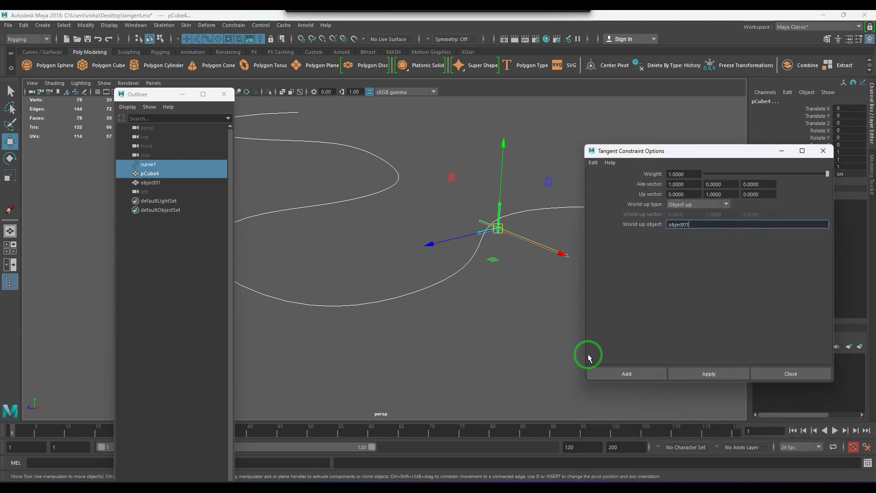
pyautogui.click(624, 372)
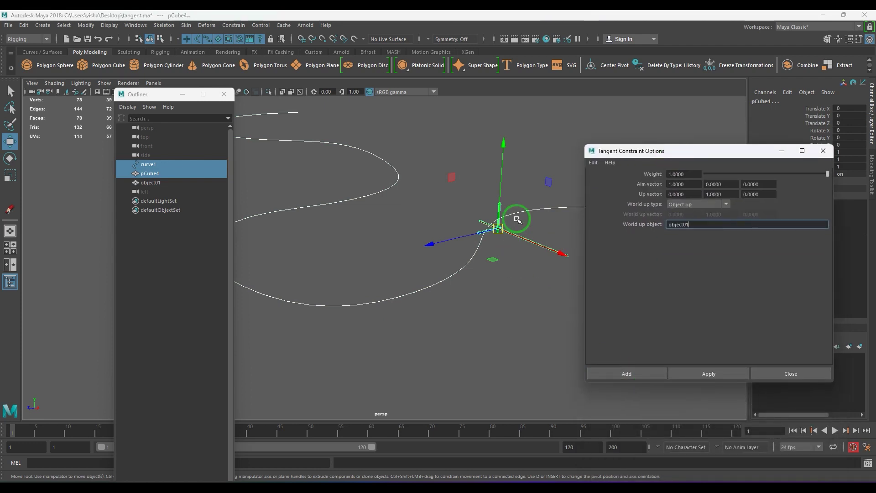
pyautogui.moveTo(651, 152)
pyautogui.mouseDown()
pyautogui.moveTo(628, 281)
pyautogui.moveTo(741, 161)
pyautogui.mouseUp()
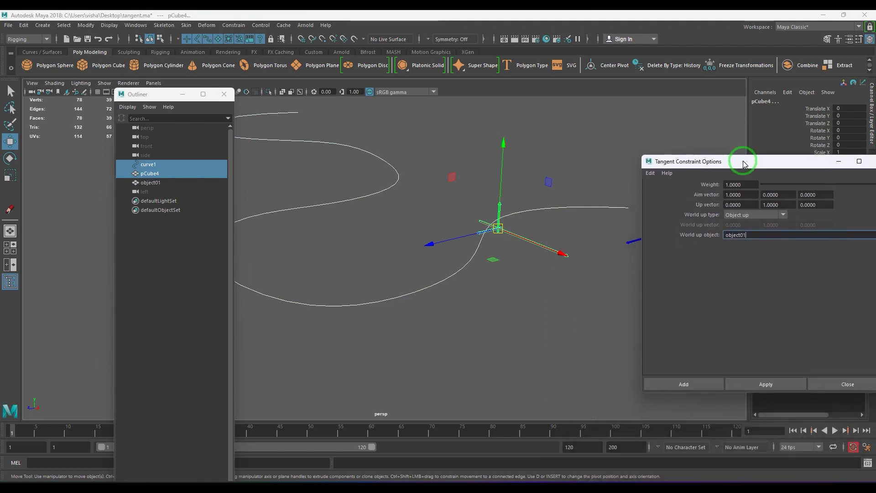
# Edit the up vector Y value, add the constraint, and move object01 to test it.
pyautogui.doubleClick(790, 203)
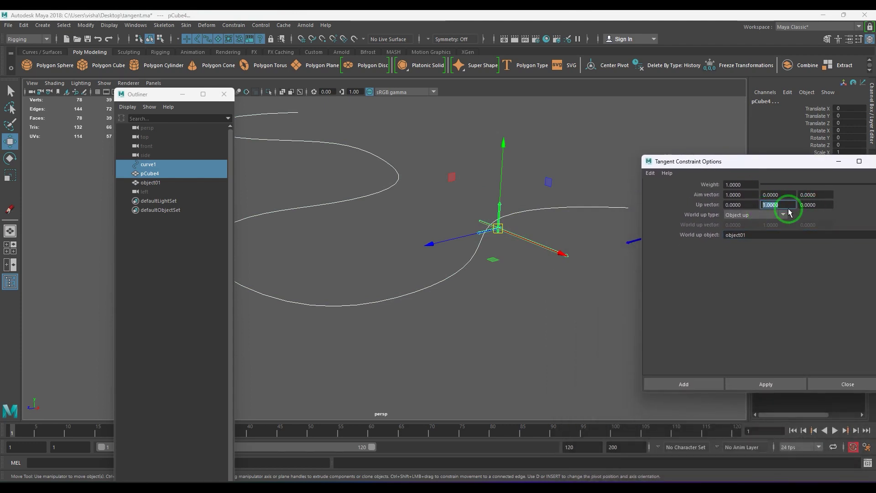
pyautogui.click(683, 383)
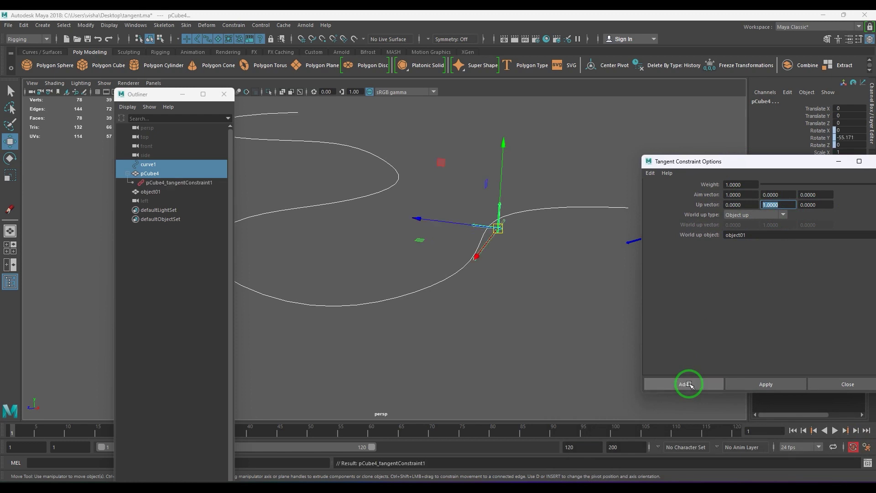
pyautogui.click(646, 239)
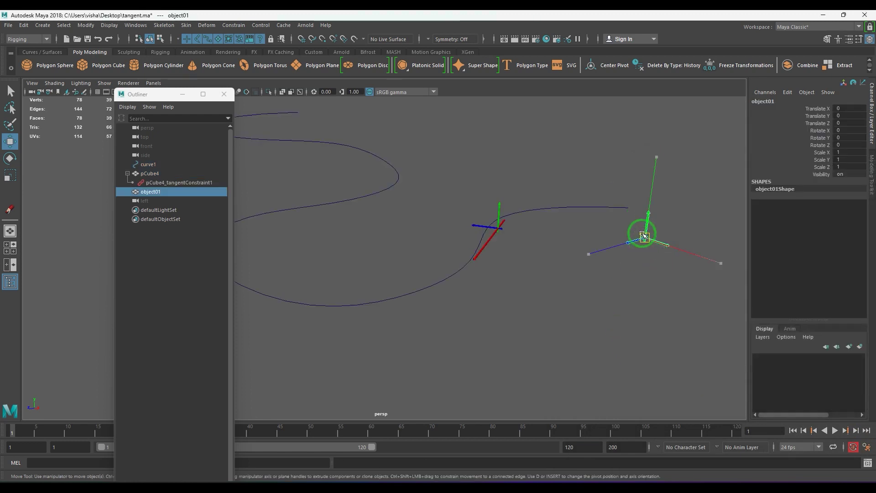
pyautogui.moveTo(640, 236)
pyautogui.mouseDown()
pyautogui.moveTo(554, 108)
pyautogui.moveTo(631, 249)
pyautogui.moveTo(581, 151)
pyautogui.moveTo(665, 284)
pyautogui.moveTo(646, 148)
pyautogui.moveTo(665, 251)
pyautogui.moveTo(664, 171)
pyautogui.moveTo(669, 215)
pyautogui.moveTo(487, 142)
pyautogui.moveTo(698, 214)
pyautogui.moveTo(561, 129)
pyautogui.moveTo(661, 167)
pyautogui.moveTo(624, 118)
pyautogui.moveTo(470, 299)
pyautogui.moveTo(596, 117)
pyautogui.moveTo(655, 258)
pyautogui.moveTo(481, 136)
pyautogui.moveTo(642, 240)
pyautogui.moveTo(640, 231)
pyautogui.moveTo(644, 244)
pyautogui.mouseUp()
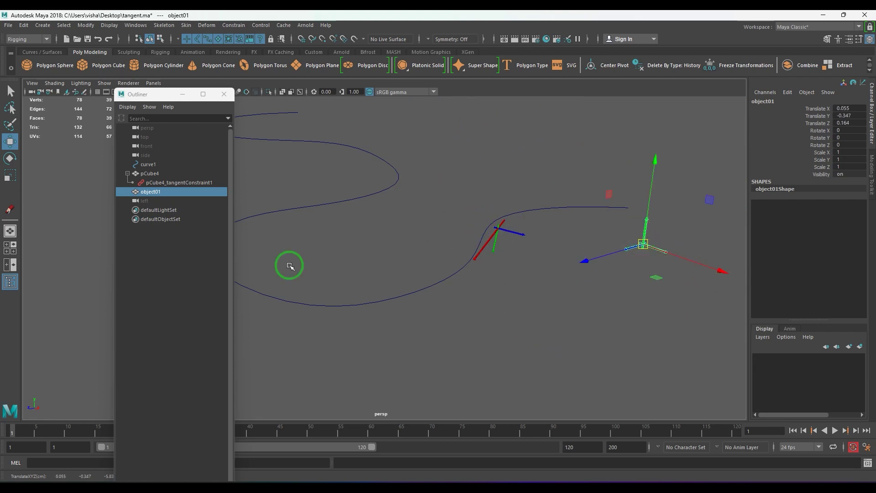
# Delete pCube4's tangent constraint and pick object01's translate and rotate channels.
pyautogui.click(196, 182)
pyautogui.press('Delete')
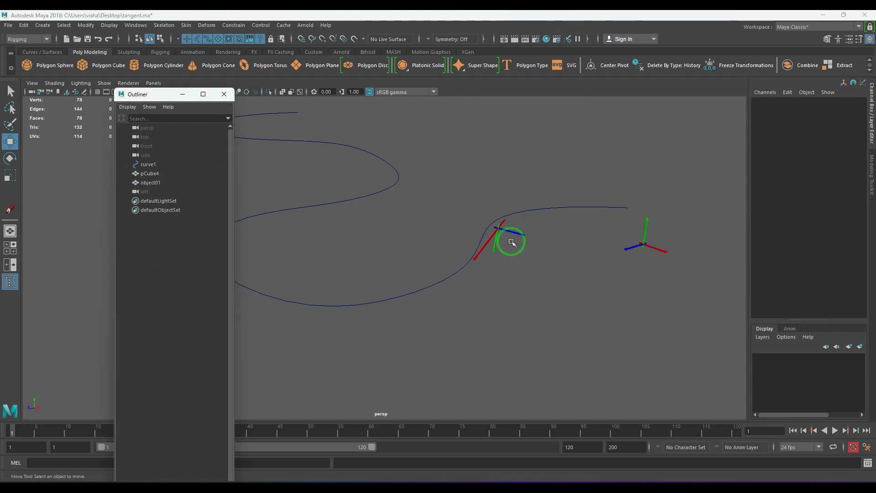
pyautogui.click(518, 231)
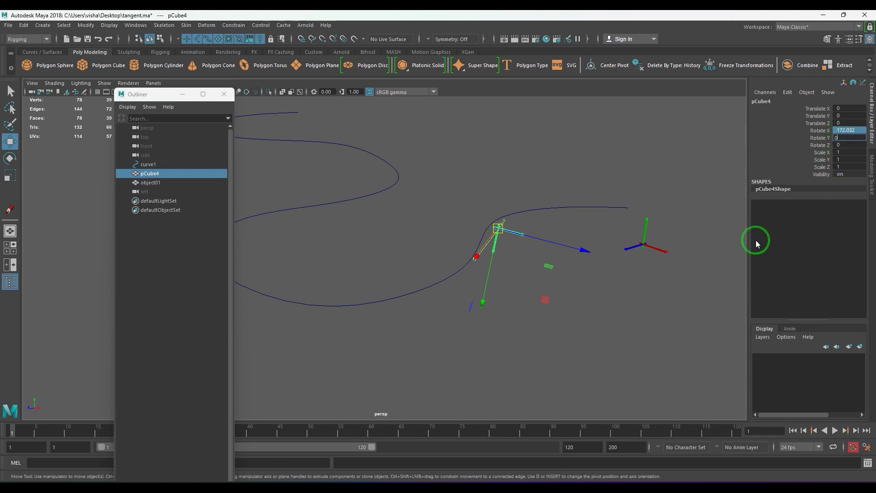
pyautogui.click(645, 244)
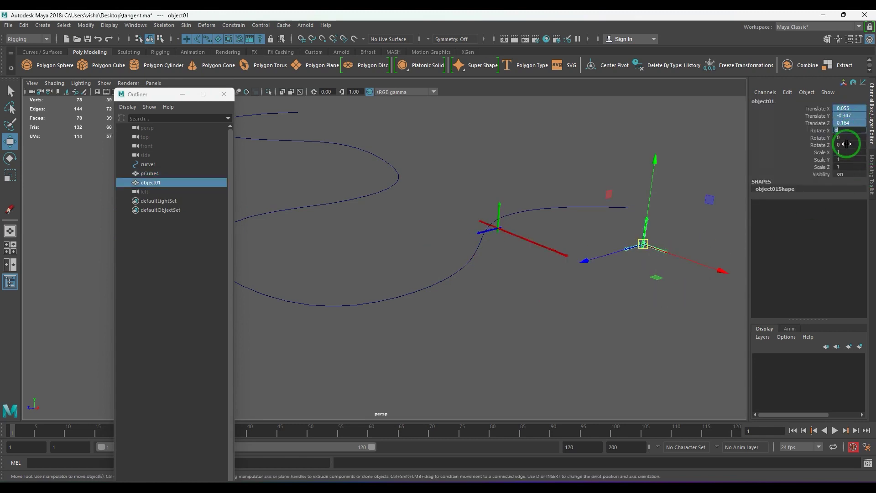
pyautogui.moveTo(818, 108); pyautogui.dragTo(818, 131)
# Select curve1 then pCube4 and set the Tangent constraint options to Object rotation up.
pyautogui.click(448, 275)
pyautogui.keyDown('shift'); pyautogui.click(497, 228); pyautogui.keyUp('shift')
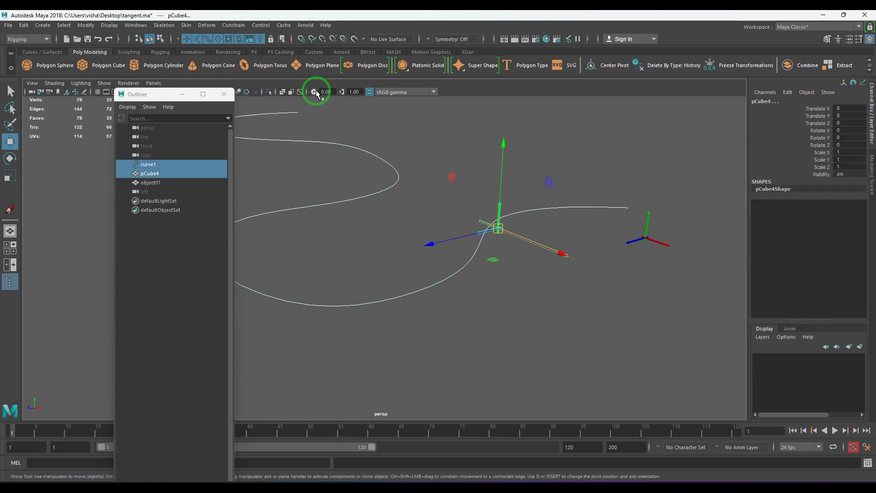
pyautogui.click(233, 25)
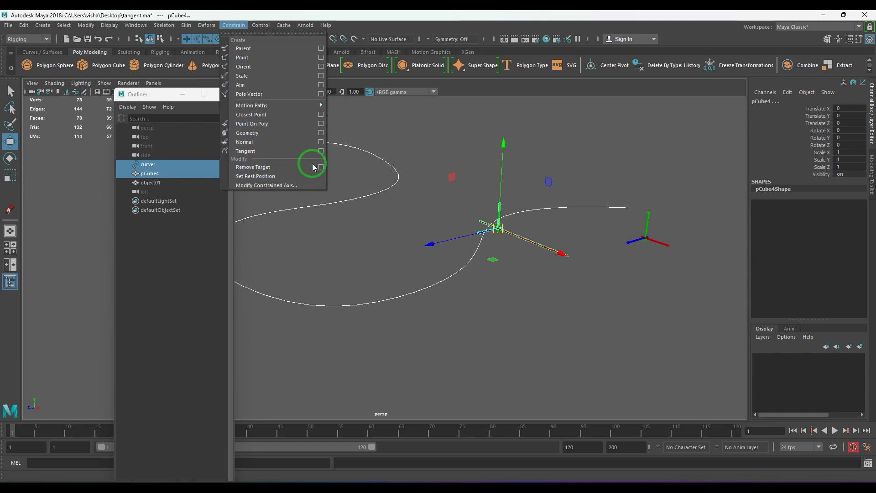
pyautogui.click(321, 151)
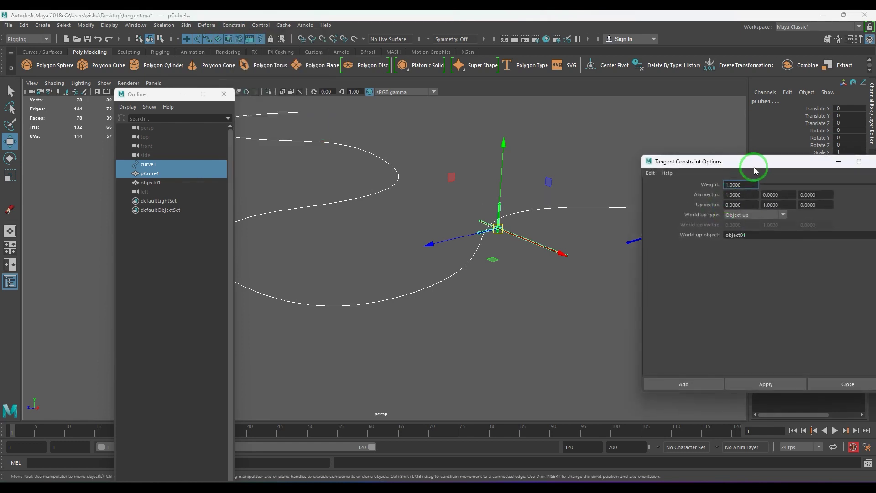
pyautogui.moveTo(756, 163); pyautogui.dragTo(640, 140)
pyautogui.click(639, 187)
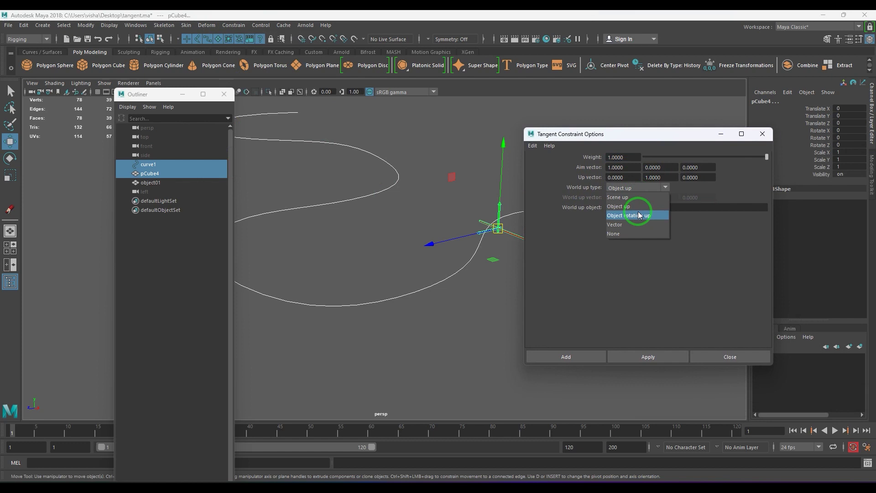
pyautogui.click(638, 211)
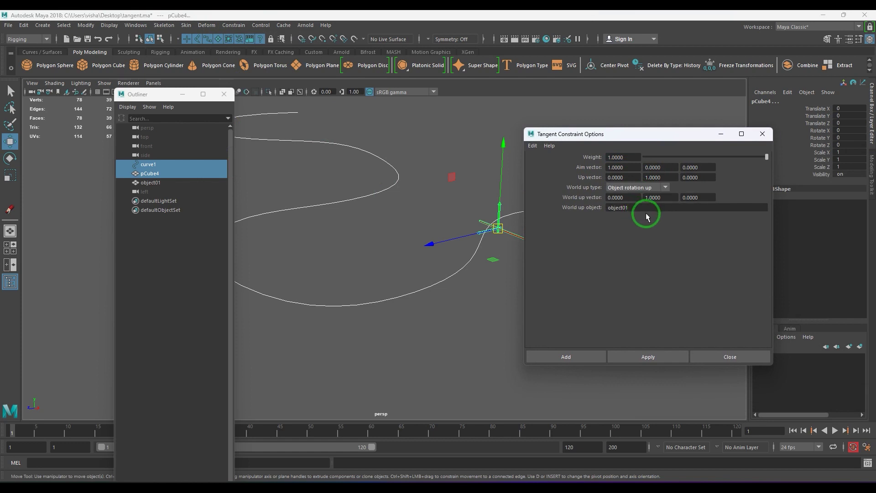
pyautogui.moveTo(667, 136)
pyautogui.mouseDown()
pyautogui.moveTo(737, 104)
pyautogui.moveTo(690, 218)
pyautogui.moveTo(458, 186)
pyautogui.mouseUp()
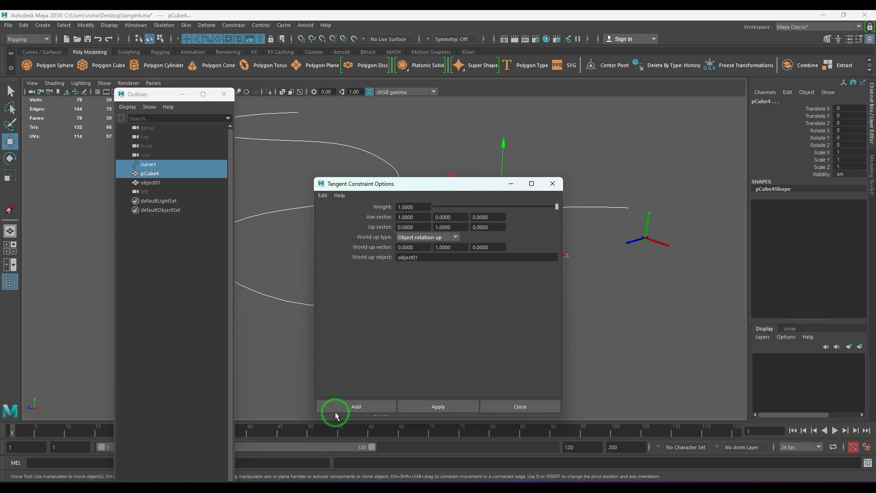
# Add the constraint, slide pCube4 along the curve, then rotate object01 about -23° on Z.
pyautogui.click(353, 406)
pyautogui.click(536, 321)
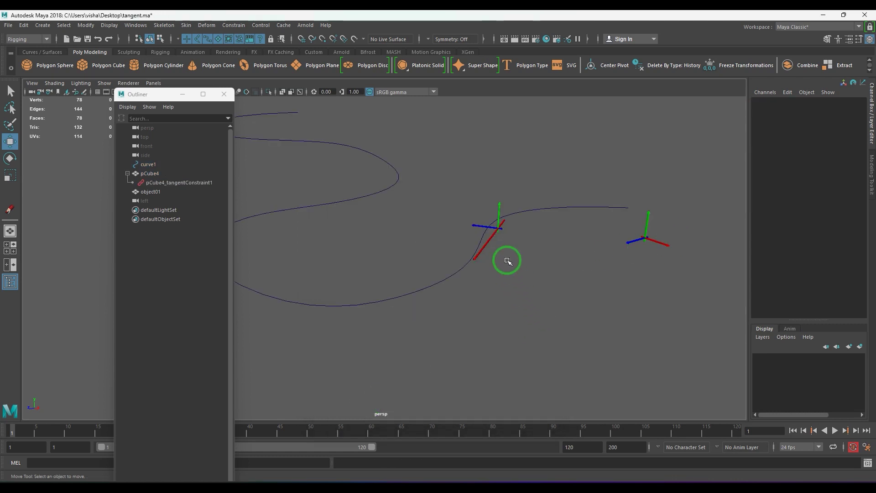
pyautogui.click(500, 228)
pyautogui.moveTo(501, 229); pyautogui.dragTo(502, 243)
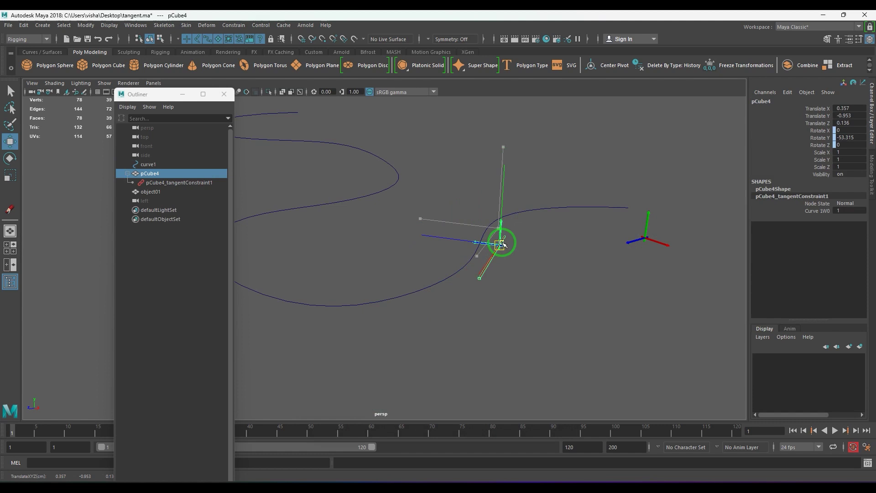
pyautogui.moveTo(619, 223); pyautogui.dragTo(673, 261)
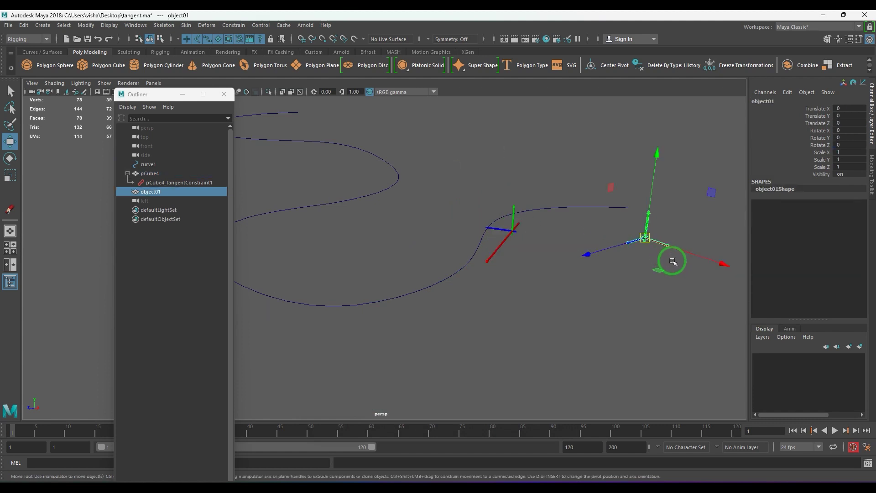
pyautogui.press('e')
pyautogui.moveTo(690, 189)
pyautogui.mouseDown()
pyautogui.moveTo(618, 171)
pyautogui.moveTo(694, 242)
pyautogui.moveTo(618, 149)
pyautogui.moveTo(698, 225)
pyautogui.moveTo(714, 268)
pyautogui.moveTo(689, 227)
pyautogui.moveTo(631, 172)
pyautogui.moveTo(685, 196)
pyautogui.moveTo(692, 217)
pyautogui.moveTo(684, 206)
pyautogui.mouseUp()
# Reopen the Tangent constraint options, select the up vector Y value, and expand World up type.
pyautogui.click(234, 26)
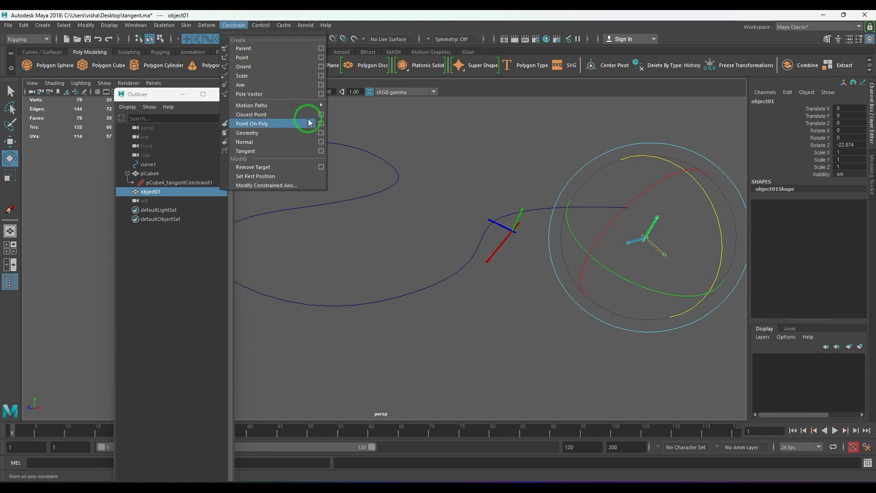
pyautogui.click(321, 150)
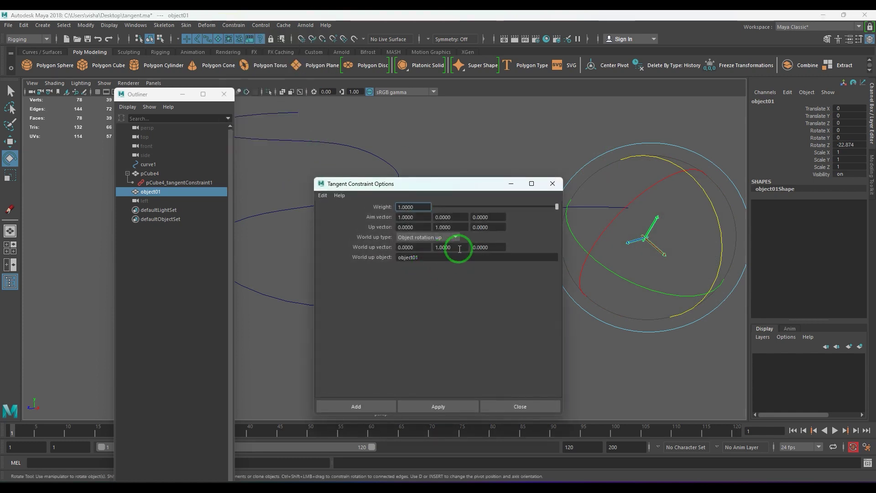
pyautogui.click(451, 227)
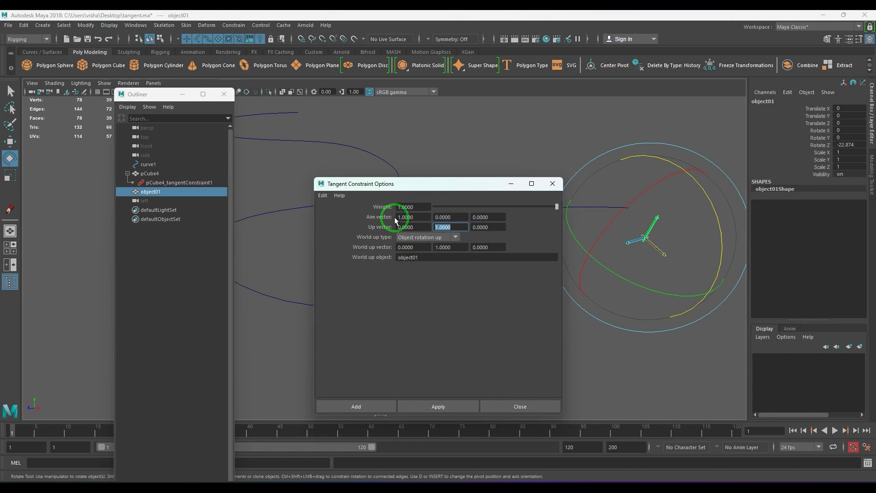
pyautogui.moveTo(470, 184); pyautogui.dragTo(607, 149)
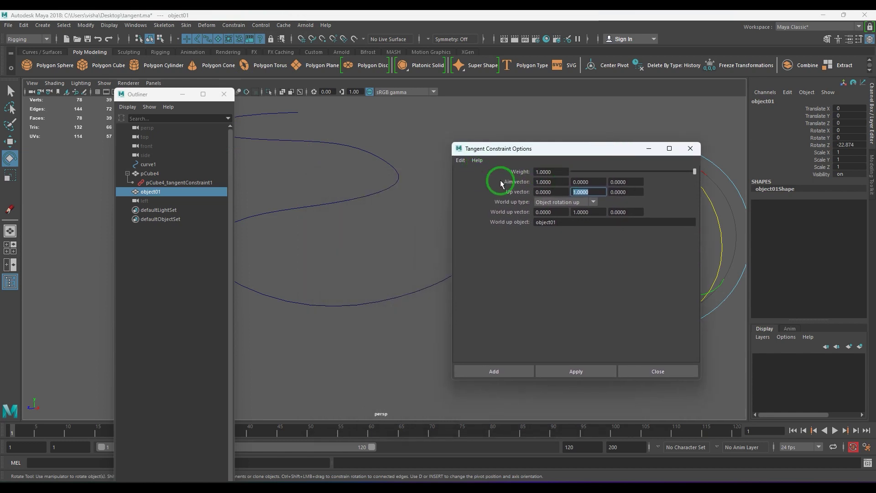
pyautogui.click(553, 203)
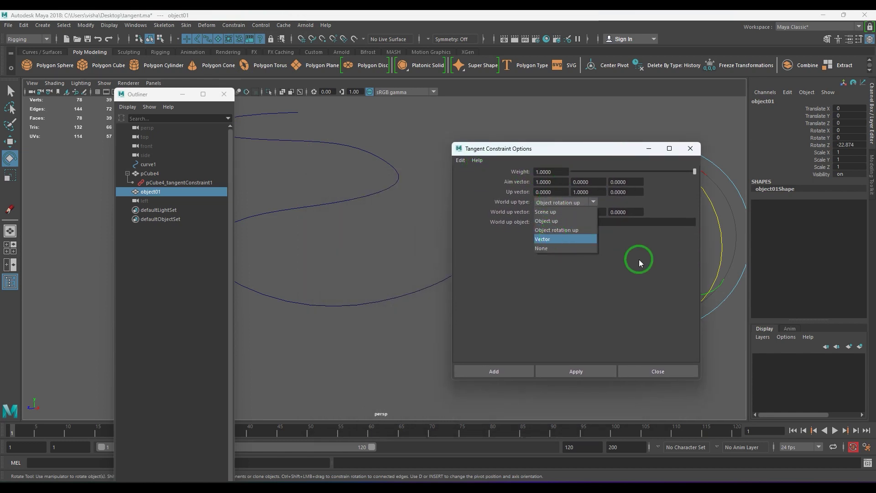
# Close the tangent constraint options and delete pCube4_tangentConstraint1 in the Outliner.
pyautogui.click(639, 263)
pyautogui.click(689, 148)
pyautogui.click(538, 333)
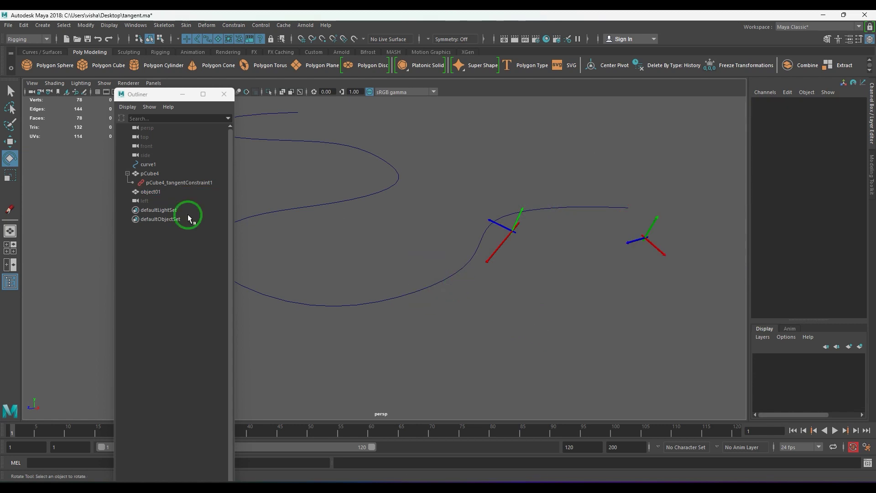
pyautogui.click(179, 182)
pyautogui.press('Delete')
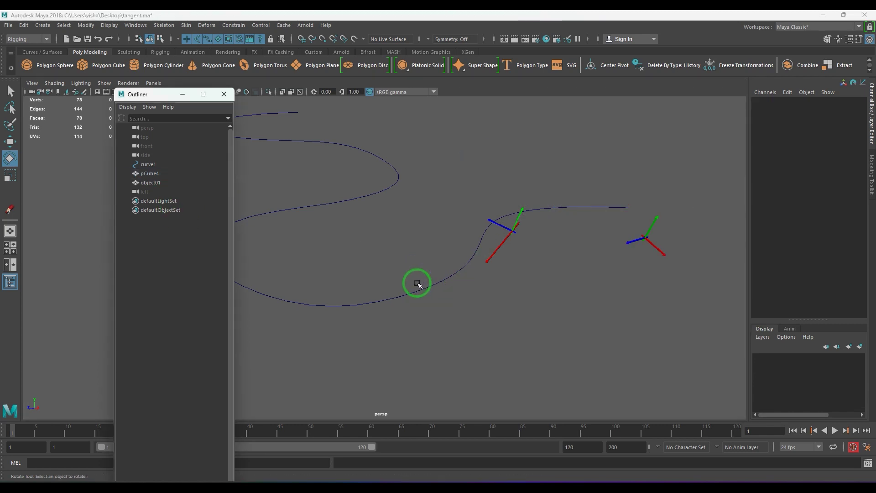
# Zero the Rotate channels of pCube4 and object01, then reselect curve1.
pyautogui.click(512, 227)
pyautogui.moveTo(844, 109); pyautogui.dragTo(856, 145)
pyautogui.press('Return')
pyautogui.click(660, 254)
pyautogui.write('0')
pyautogui.press('Return')
pyautogui.click(427, 299)
pyautogui.click(430, 267)
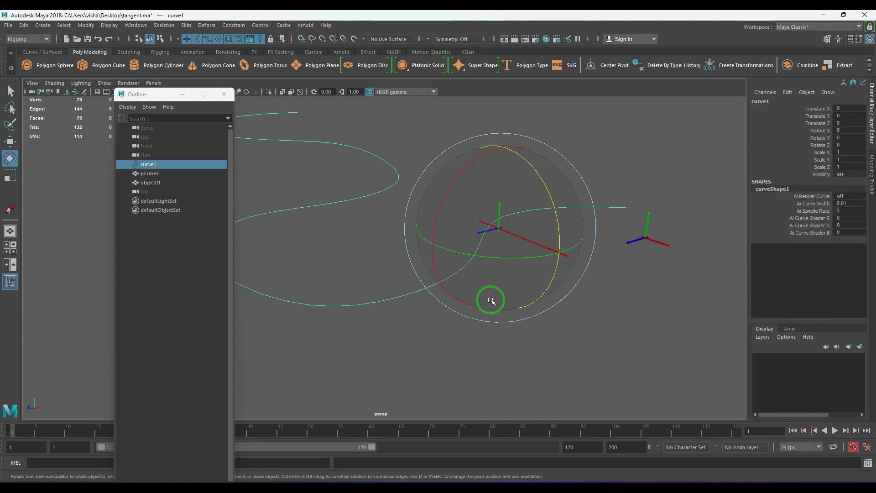
pyautogui.press('q')
# Add pCube4 to the curve1 selection and choose Vector as the tangent constraint's world up type.
pyautogui.keyDown('shift'); pyautogui.click(512, 233); pyautogui.keyUp('shift')
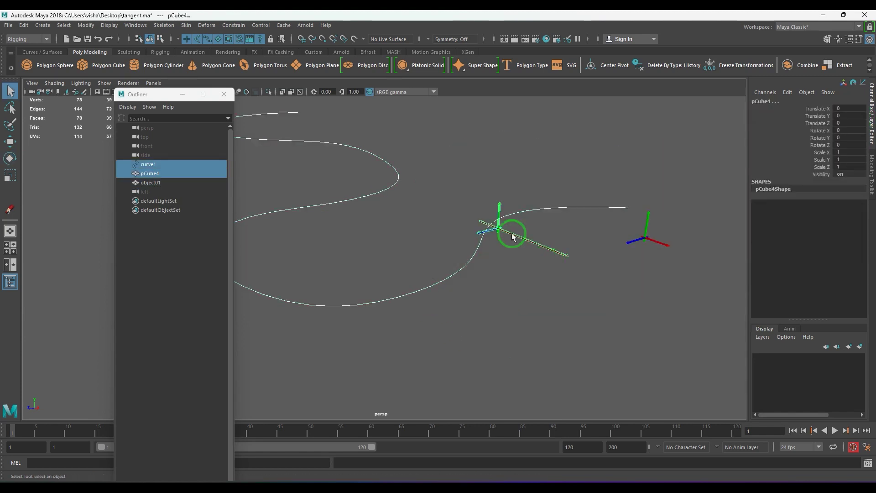
pyautogui.click(233, 25)
pyautogui.click(321, 152)
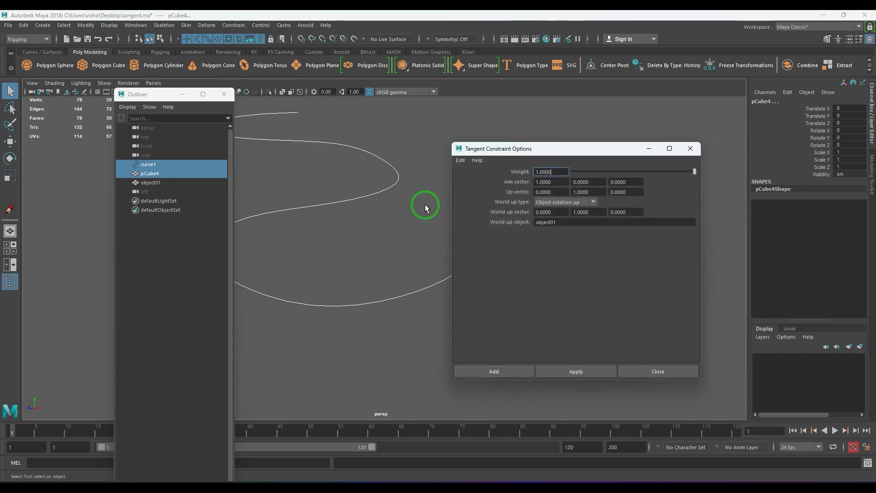
pyautogui.click(575, 204)
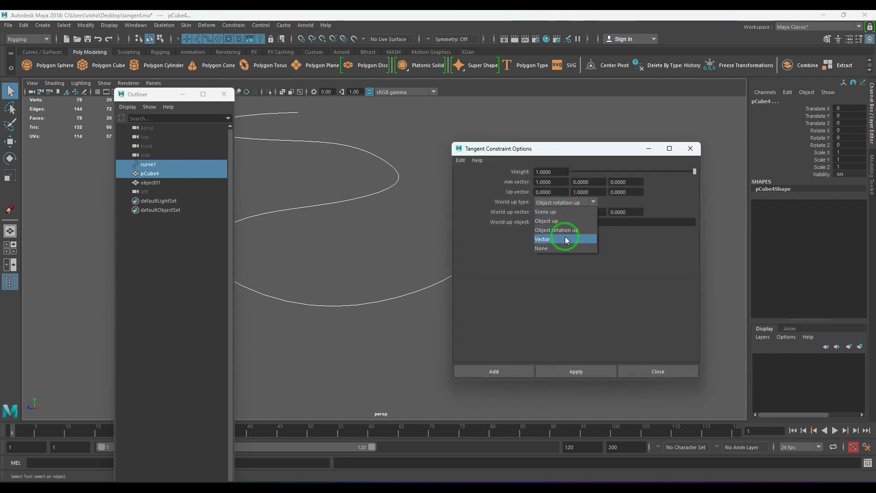
pyautogui.click(566, 238)
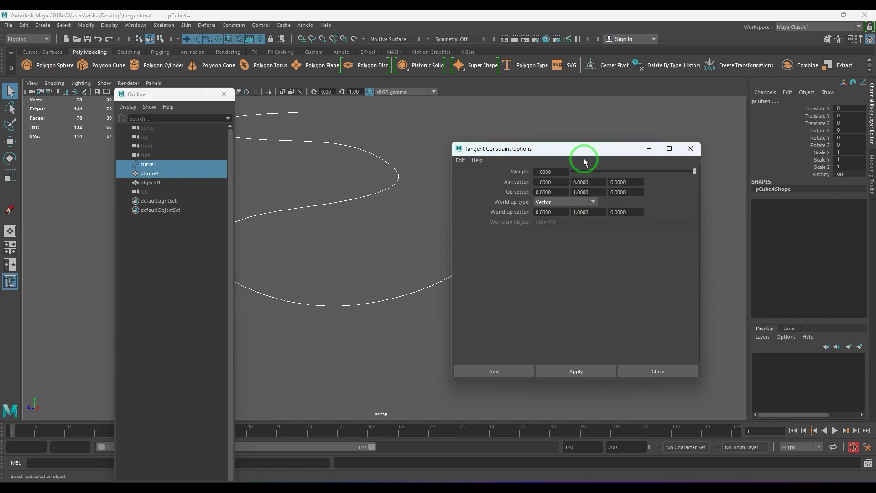
# Set the world up vector to 0,0,1 and apply the tangent constraint.
pyautogui.moveTo(593, 149); pyautogui.dragTo(683, 186)
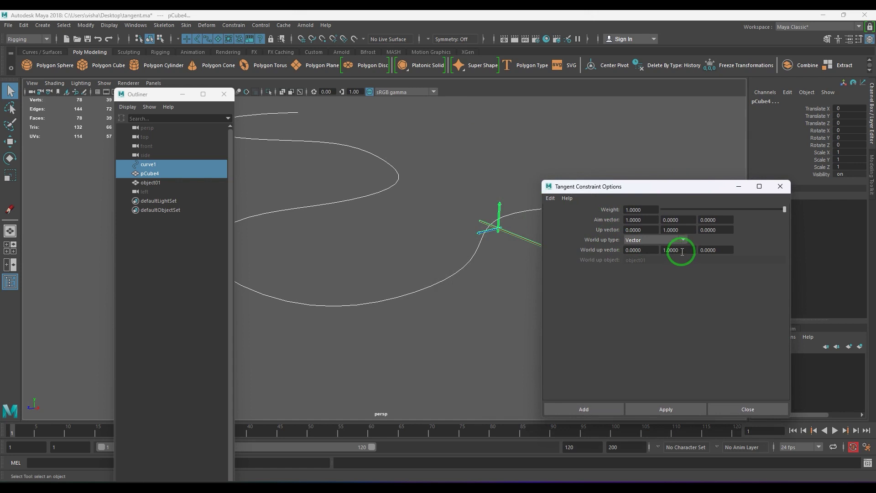
pyautogui.doubleClick(674, 251)
pyautogui.write('0')
pyautogui.press('Tab')
pyautogui.write('1')
pyautogui.press('Return')
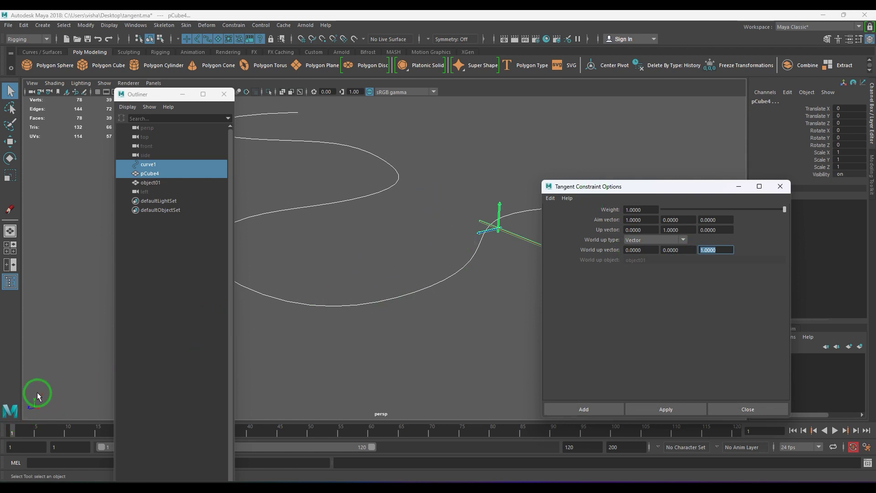
pyautogui.click(590, 409)
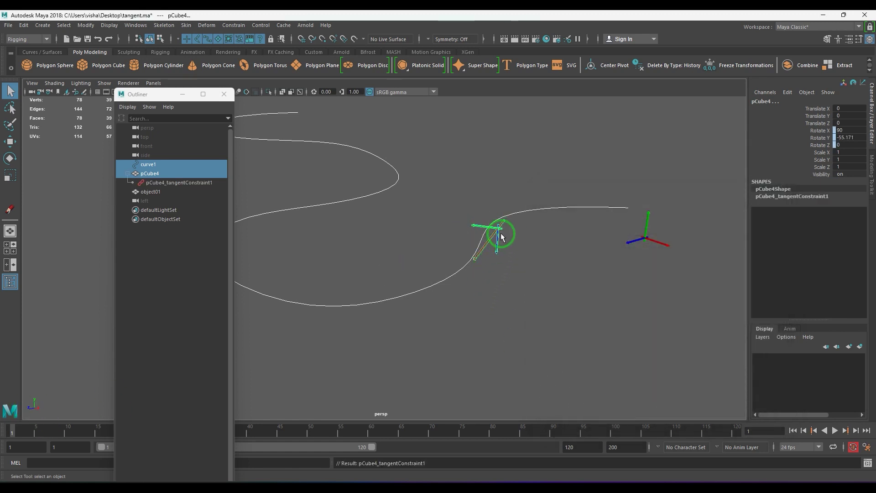
# Select only pCube4 and drag it left along curve1 with the Move tool.
pyautogui.click(501, 236)
pyautogui.click(504, 256)
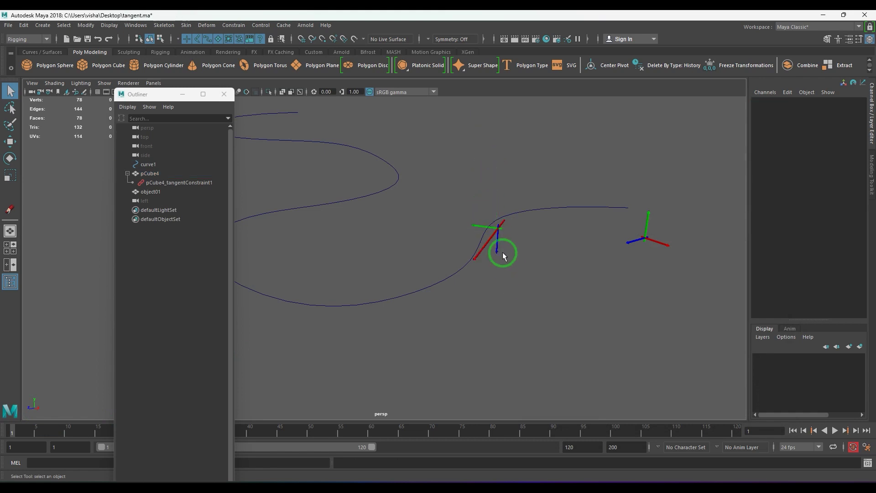
pyautogui.click(497, 238)
pyautogui.press('w')
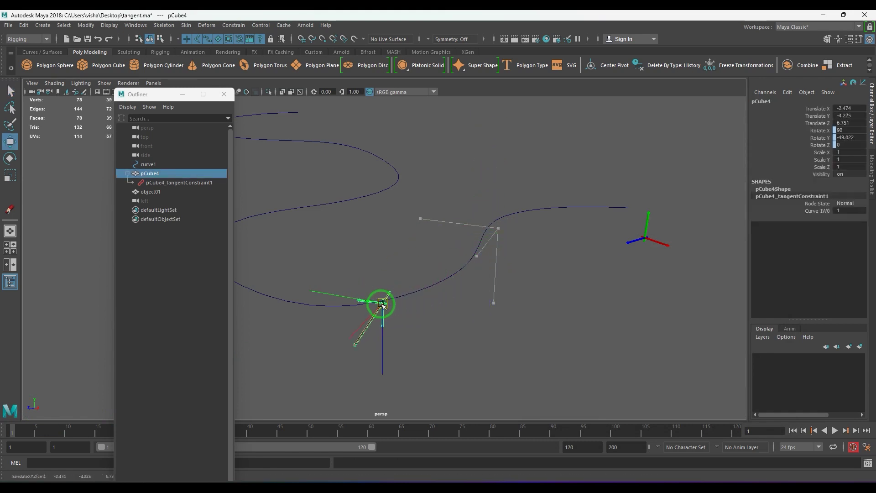
pyautogui.moveTo(497, 237); pyautogui.dragTo(377, 301)
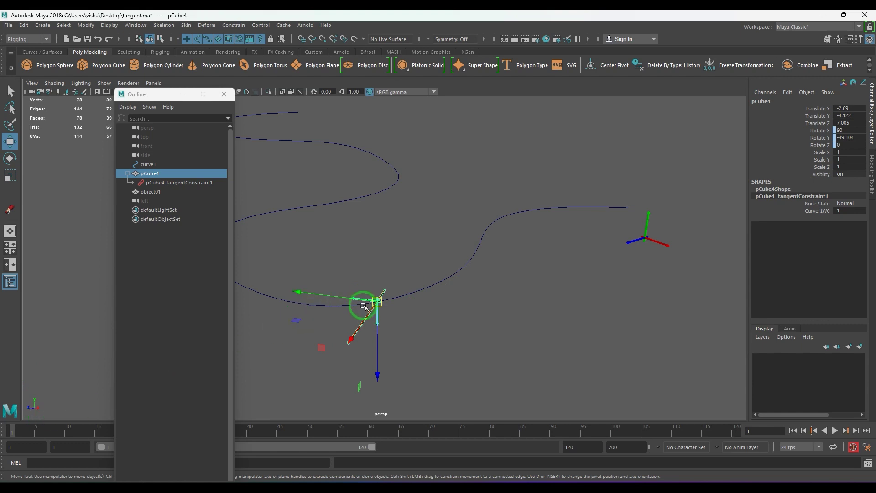
pyautogui.moveTo(363, 306); pyautogui.dragTo(317, 310)
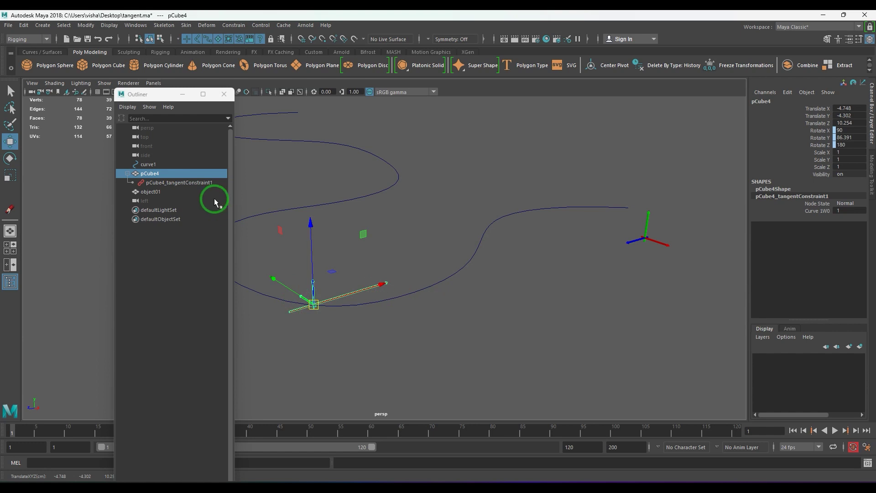
# Delete pCube4_tangentConstraint1 and zero pCube4's translate and rotate channels.
pyautogui.click(201, 182)
pyautogui.press('Delete')
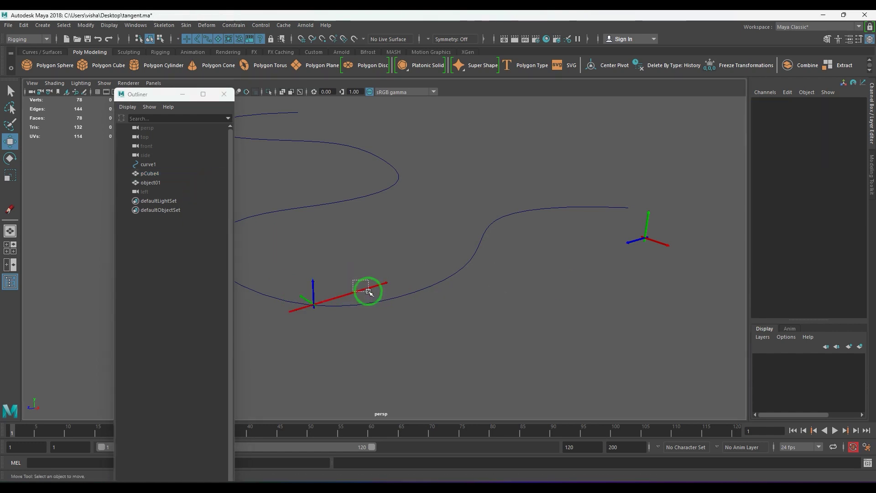
pyautogui.click(367, 290)
pyautogui.moveTo(847, 108); pyautogui.dragTo(849, 145)
pyautogui.moveTo(848, 109); pyautogui.dragTo(850, 137)
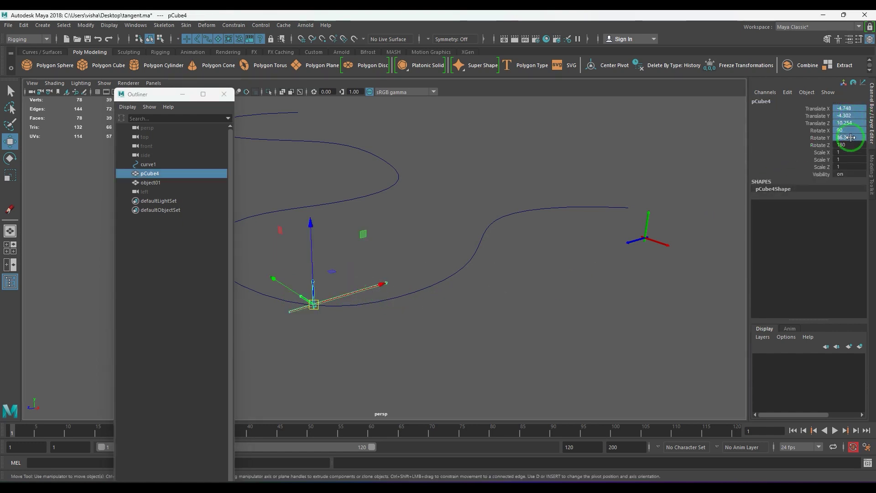
pyautogui.write('0')
pyautogui.press('Return')
# Select curve1 then pCube4 and set the tangent constraint world up vector to 0,1,0.
pyautogui.click(452, 315)
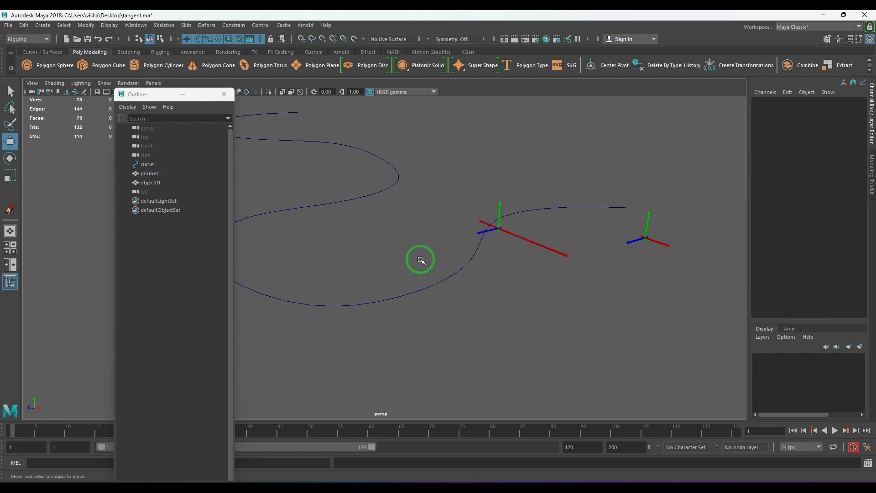
pyautogui.click(428, 284)
pyautogui.keyDown('shift'); pyautogui.click(555, 264); pyautogui.keyUp('shift')
pyautogui.click(233, 25)
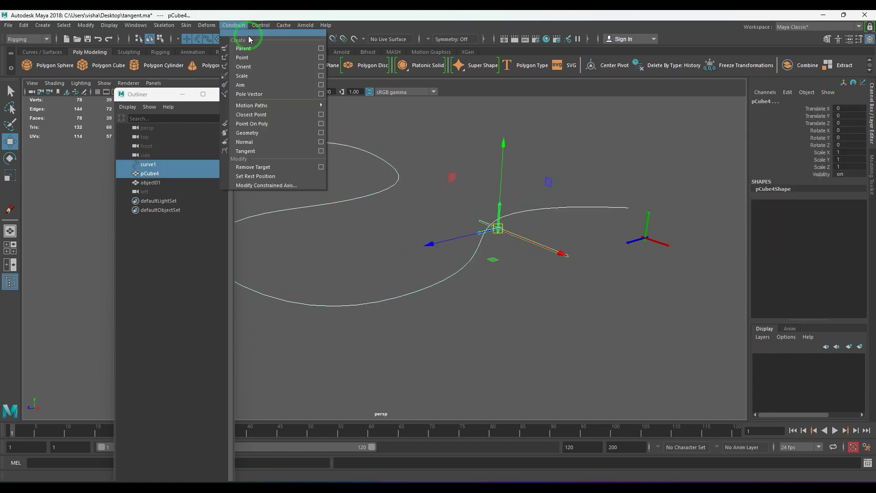
pyautogui.click(322, 151)
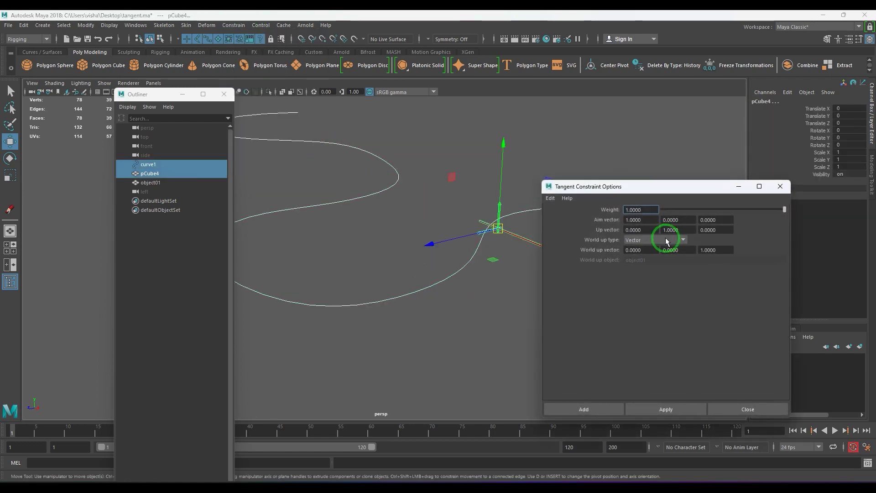
pyautogui.doubleClick(684, 249)
pyautogui.write('1')
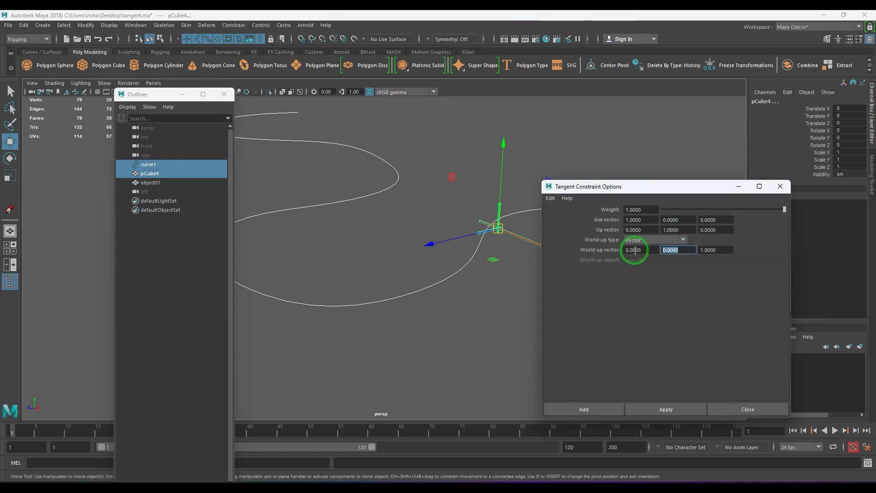
pyautogui.doubleClick(713, 249)
pyautogui.write('0')
pyautogui.write('1.0000')
pyautogui.press('Return')
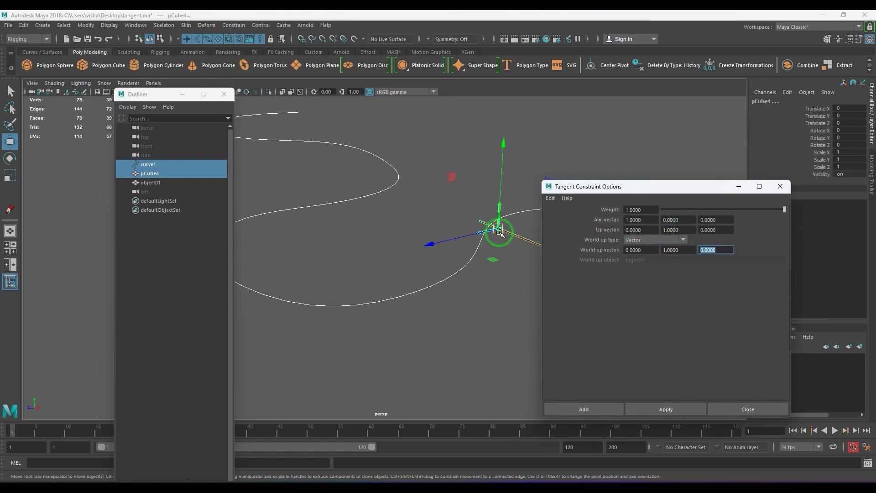
# Set the up vector to 0,0,1 and add the tangent constraint.
pyautogui.doubleClick(674, 230)
pyautogui.write('0')
pyautogui.doubleClick(717, 230)
pyautogui.write('1')
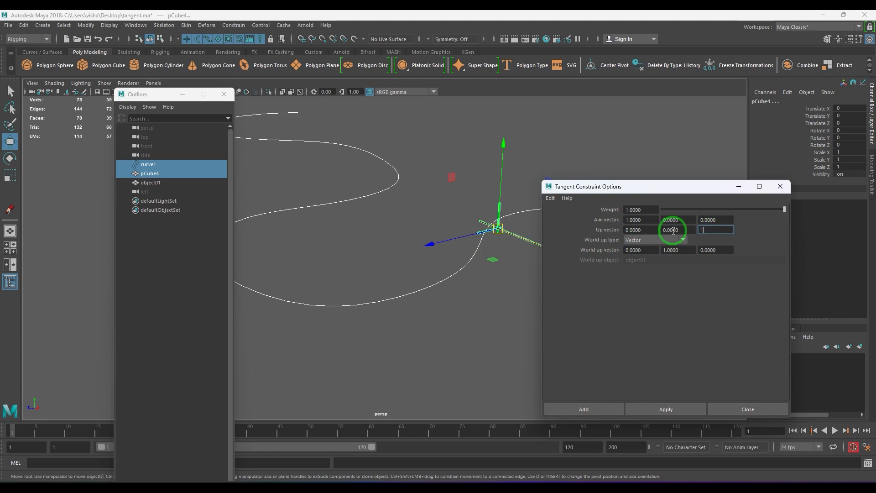
pyautogui.press('Return')
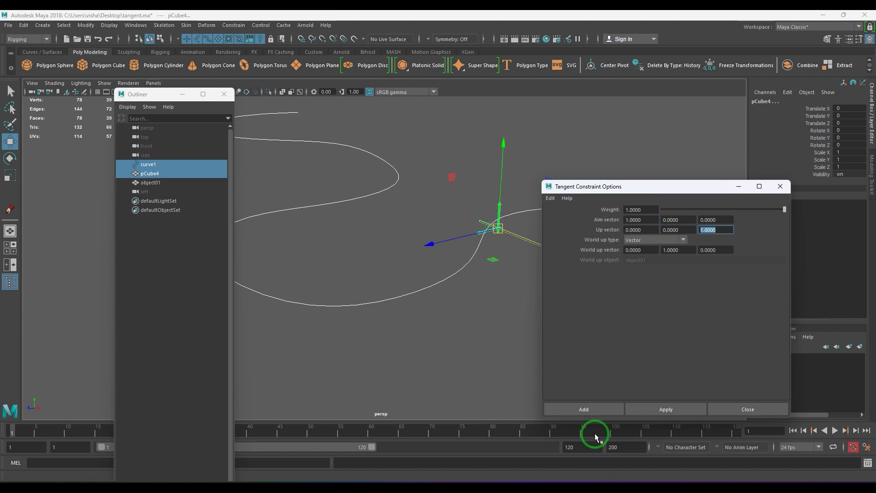
pyautogui.click(597, 409)
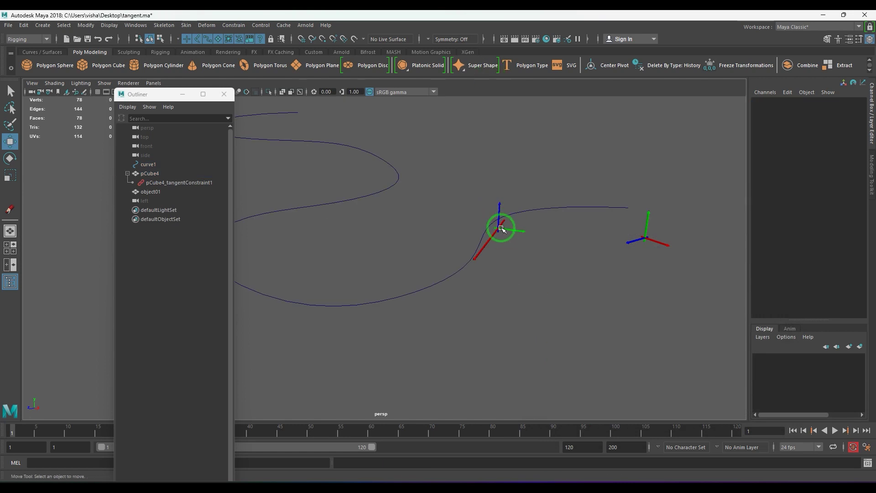
# Drag pCube4 along curve1 and back, then select it, its constraint and object01.
pyautogui.click(500, 229)
pyautogui.moveTo(486, 245)
pyautogui.mouseDown()
pyautogui.moveTo(499, 286)
pyautogui.moveTo(491, 240)
pyautogui.mouseUp()
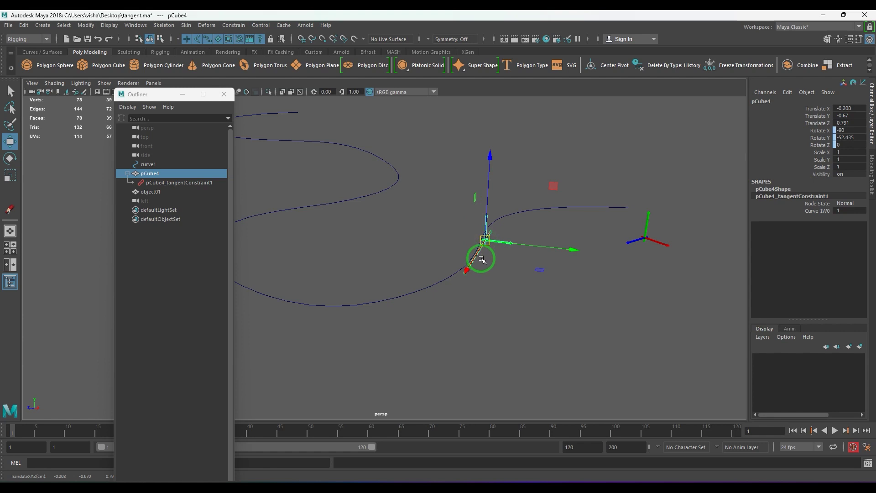
pyautogui.moveTo(484, 240)
pyautogui.mouseDown()
pyautogui.moveTo(476, 249)
pyautogui.moveTo(476, 269)
pyautogui.mouseUp()
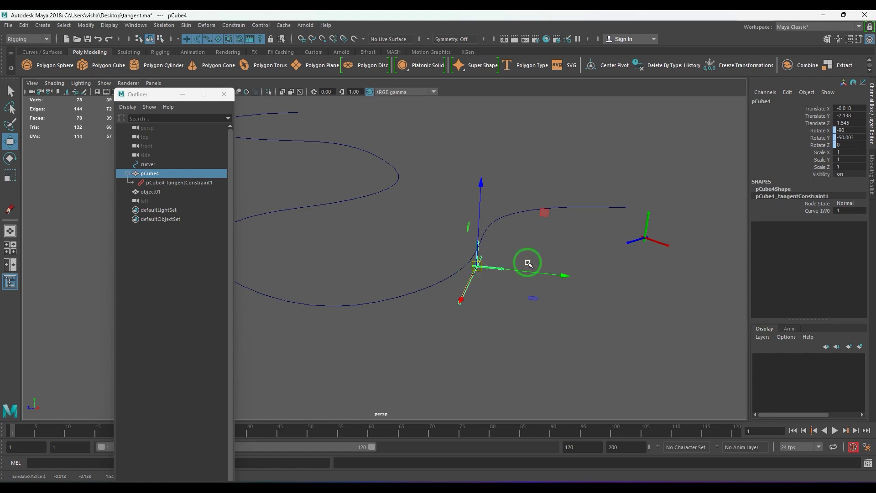
pyautogui.keyDown('shift'); pyautogui.click(164, 192); pyautogui.keyUp('shift')
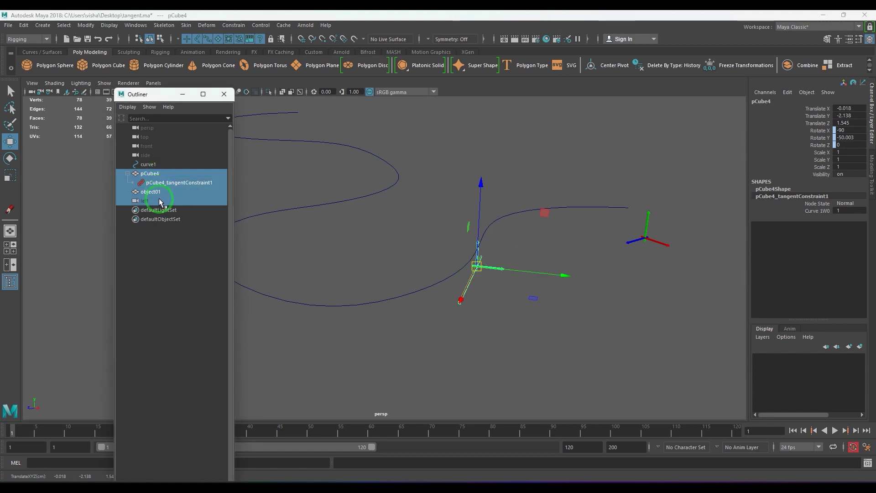
# Delete pCube4, its constraint and object01, and create a new polygon cube.
pyautogui.press('Delete')
pyautogui.click(224, 94)
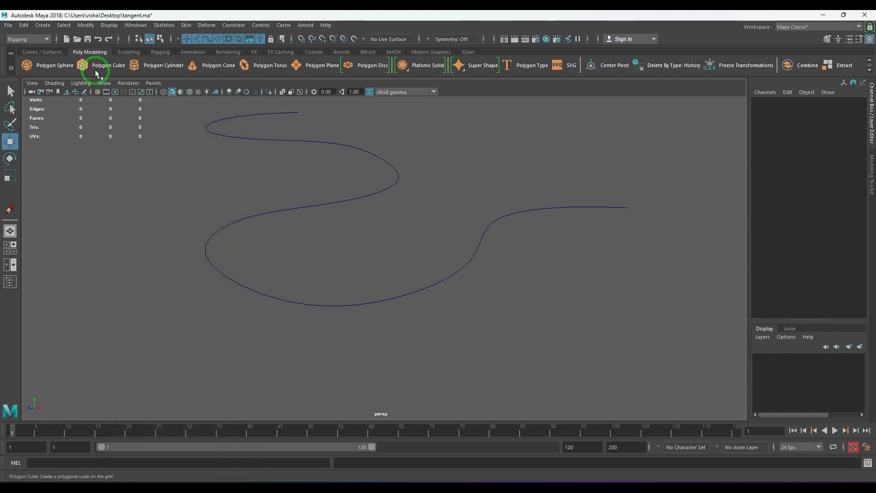
pyautogui.click(82, 65)
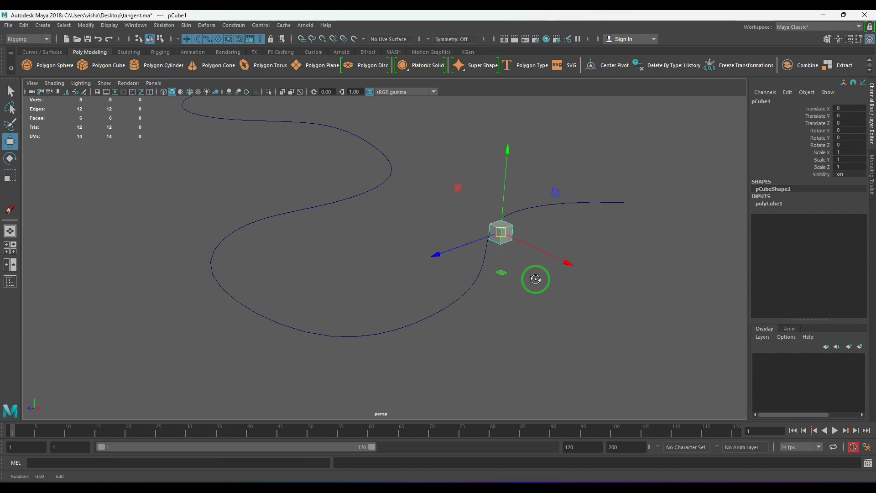
pyautogui.keyDown('alt'); pyautogui.moveTo(534, 278); pyautogui.dragTo(415, 286); pyautogui.keyUp('alt')
# Tangent-constrain the new cube pCube1 to the curve, then reselect the cube.
pyautogui.click(452, 320)
pyautogui.keyDown('shift'); pyautogui.click(512, 226); pyautogui.keyUp('shift')
pyautogui.click(233, 25)
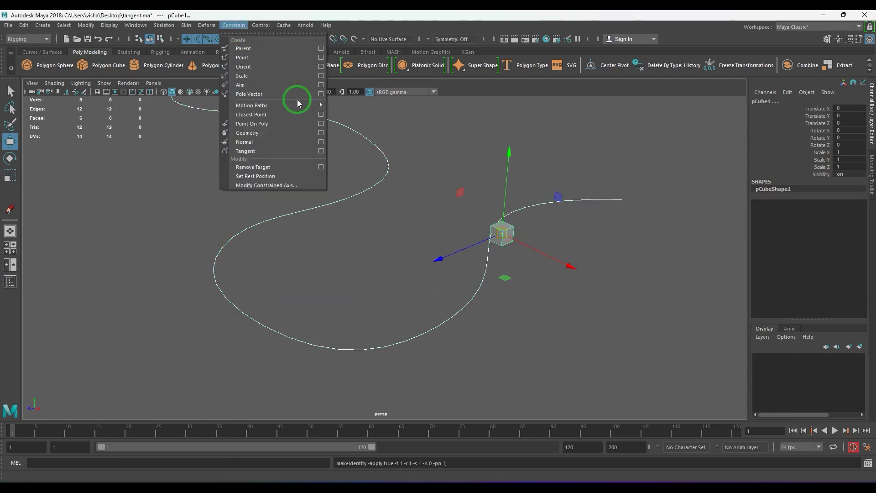
pyautogui.click(321, 152)
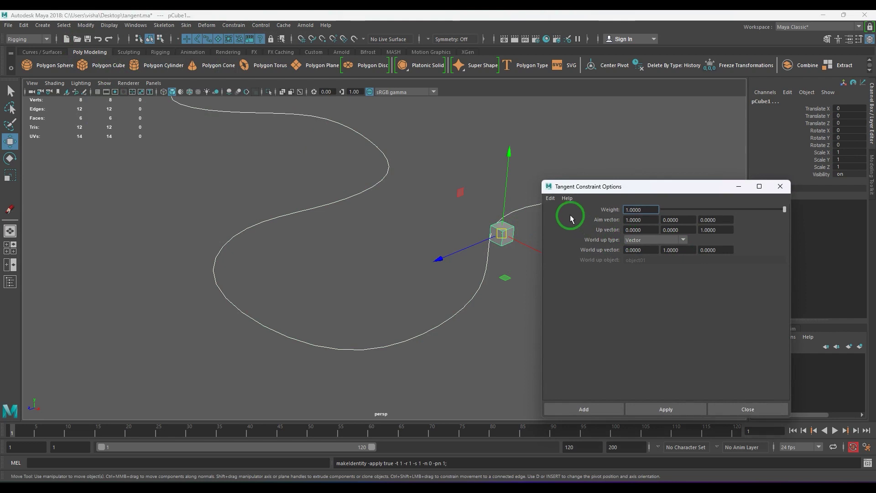
pyautogui.moveTo(687, 191); pyautogui.dragTo(735, 127)
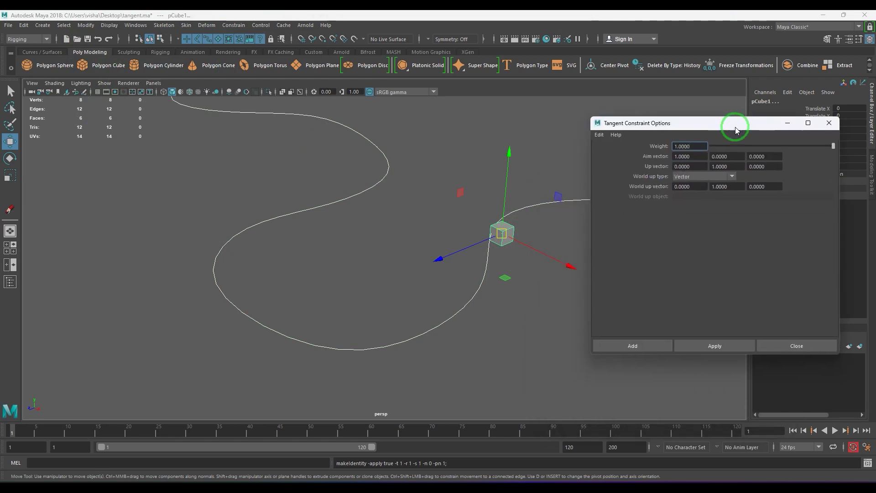
pyautogui.click(647, 344)
pyautogui.click(555, 281)
pyautogui.click(513, 237)
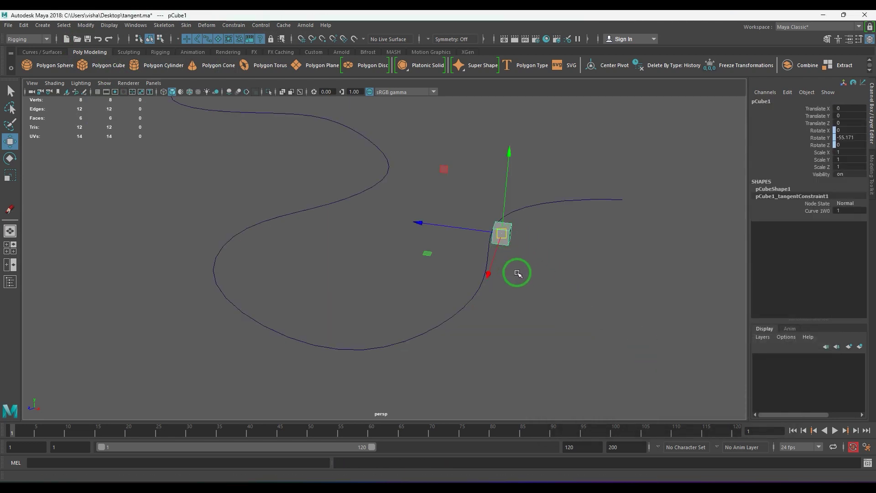
# Stretch pCube1 along X to about 2.8 with the Scale tool.
pyautogui.keyDown('alt'); pyautogui.moveTo(516, 272); pyautogui.dragTo(512, 274); pyautogui.keyUp('alt')
pyautogui.press('r')
pyautogui.moveTo(466, 293)
pyautogui.mouseDown()
pyautogui.moveTo(438, 329)
pyautogui.moveTo(485, 322)
pyautogui.mouseUp()
pyautogui.keyDown('alt'); pyautogui.moveTo(485, 322); pyautogui.dragTo(531, 299, button='right'); pyautogui.keyUp('alt')
# Drag pCube1 right, left and back around the curve with the Move tool.
pyautogui.press('w')
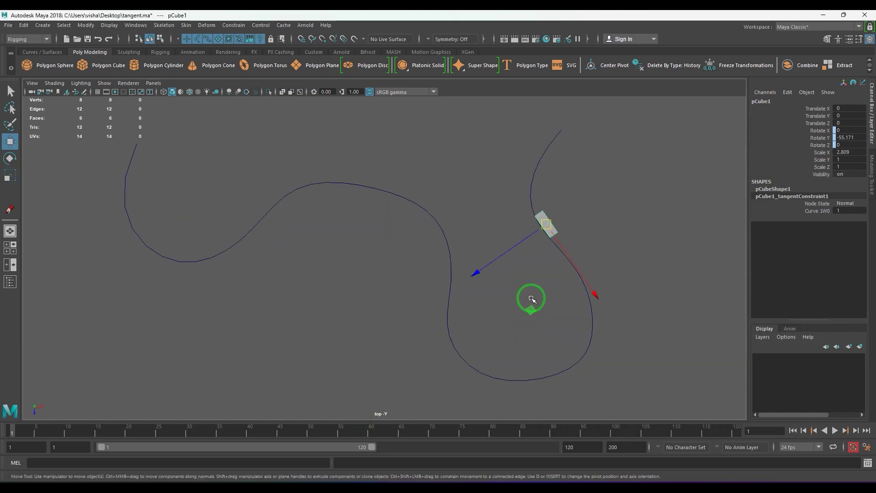
pyautogui.moveTo(547, 233)
pyautogui.mouseDown()
pyautogui.moveTo(538, 182)
pyautogui.moveTo(589, 317)
pyautogui.moveTo(585, 353)
pyautogui.mouseUp()
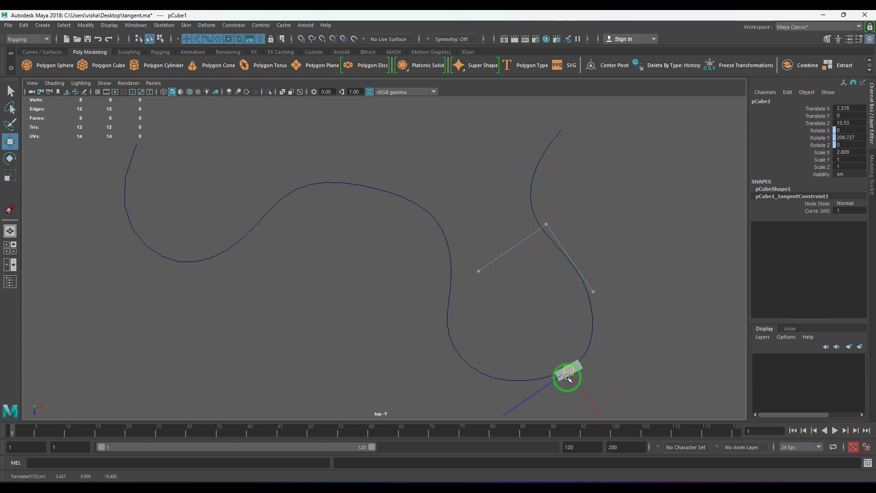
pyautogui.moveTo(533, 388)
pyautogui.mouseDown()
pyautogui.moveTo(491, 389)
pyautogui.moveTo(452, 328)
pyautogui.moveTo(444, 245)
pyautogui.mouseUp()
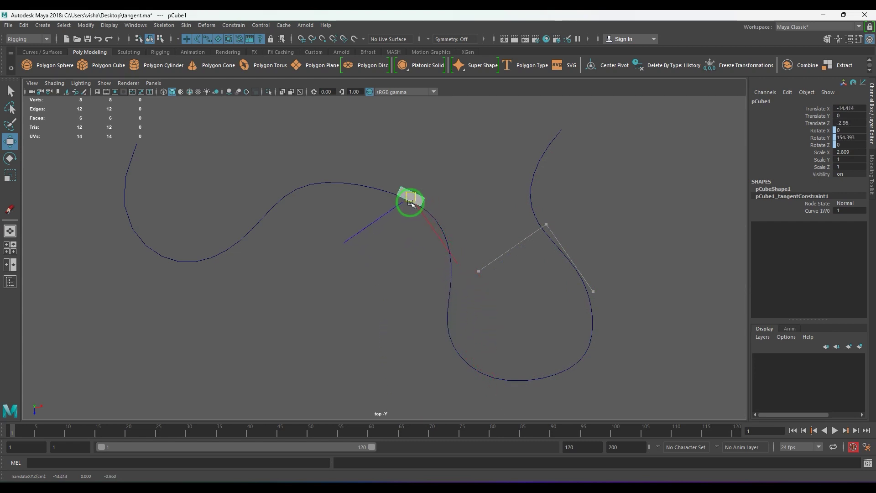
pyautogui.moveTo(381, 196)
pyautogui.mouseDown()
pyautogui.moveTo(339, 187)
pyautogui.moveTo(274, 209)
pyautogui.moveTo(226, 254)
pyautogui.moveTo(176, 260)
pyautogui.moveTo(132, 230)
pyautogui.moveTo(124, 182)
pyautogui.moveTo(117, 290)
pyautogui.moveTo(164, 254)
pyautogui.moveTo(144, 257)
pyautogui.moveTo(118, 223)
pyautogui.moveTo(128, 189)
pyautogui.mouseUp()
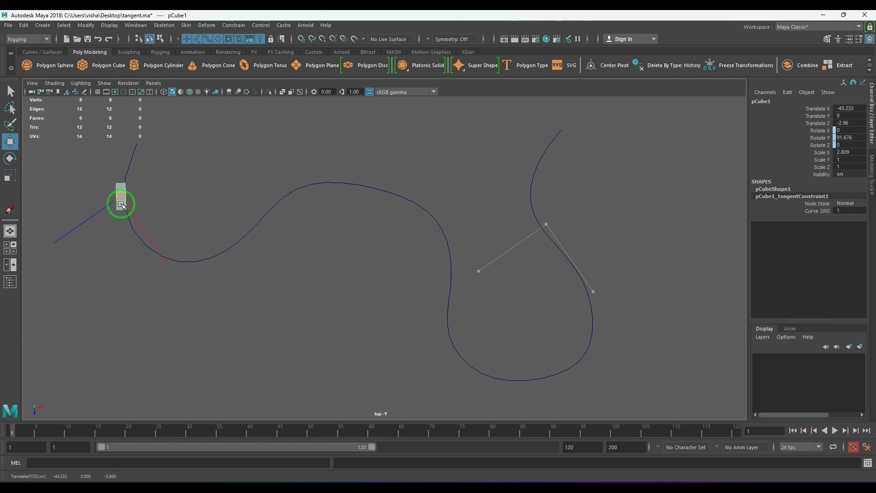
pyautogui.moveTo(133, 233); pyautogui.dragTo(154, 254)
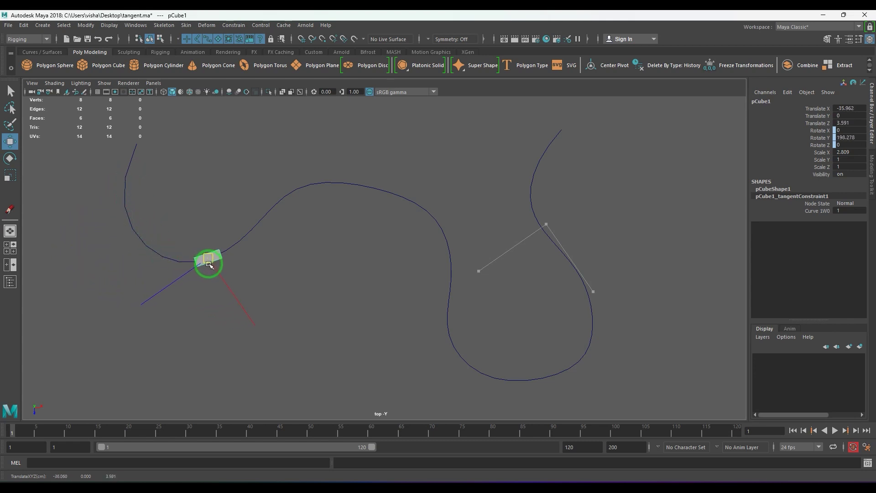
pyautogui.moveTo(271, 223)
pyautogui.mouseDown()
pyautogui.moveTo(316, 194)
pyautogui.moveTo(383, 202)
pyautogui.moveTo(449, 244)
pyautogui.moveTo(456, 347)
pyautogui.moveTo(445, 313)
pyautogui.moveTo(455, 354)
pyautogui.moveTo(442, 321)
pyautogui.moveTo(446, 313)
pyautogui.moveTo(464, 367)
pyautogui.moveTo(531, 377)
pyautogui.moveTo(590, 336)
pyautogui.moveTo(586, 285)
pyautogui.moveTo(547, 248)
pyautogui.moveTo(528, 201)
pyautogui.moveTo(542, 157)
pyautogui.moveTo(561, 138)
pyautogui.moveTo(538, 227)
pyautogui.moveTo(581, 303)
pyautogui.moveTo(570, 376)
pyautogui.moveTo(464, 367)
pyautogui.moveTo(424, 231)
pyautogui.moveTo(389, 207)
pyautogui.mouseUp()
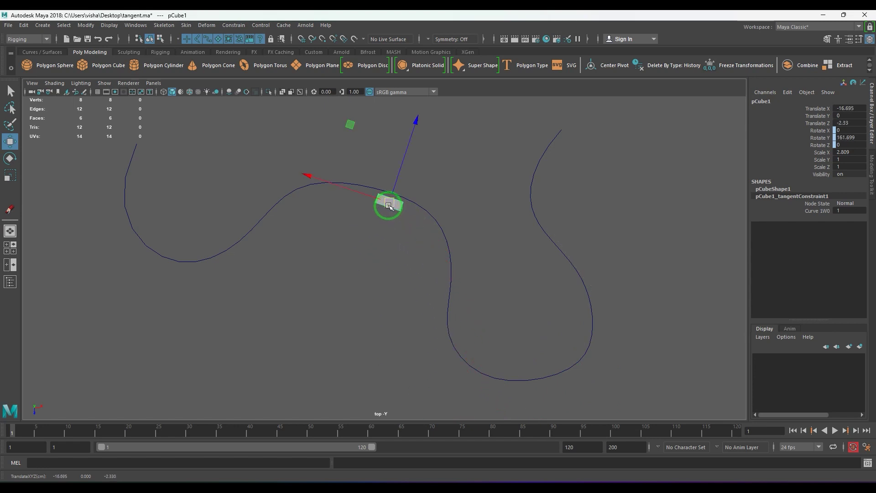